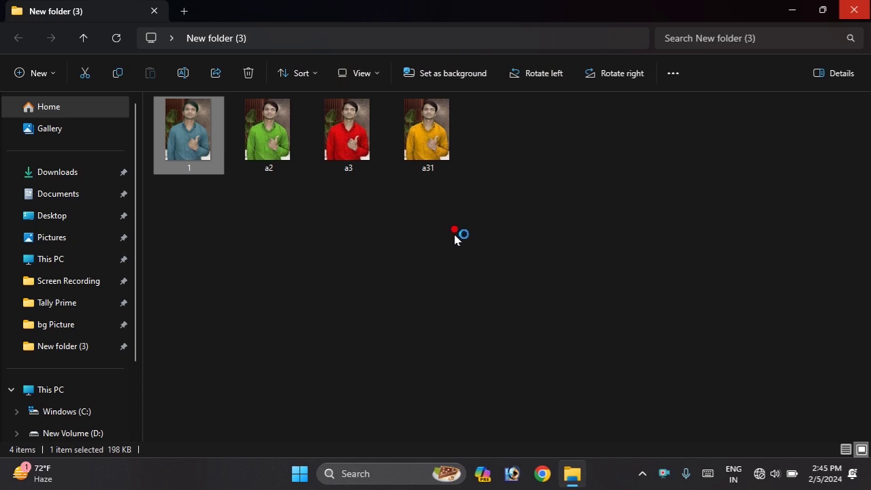
Open the teal-shirt photo 1.jpg from New folder (3) in Photos.
double_click(199, 152)
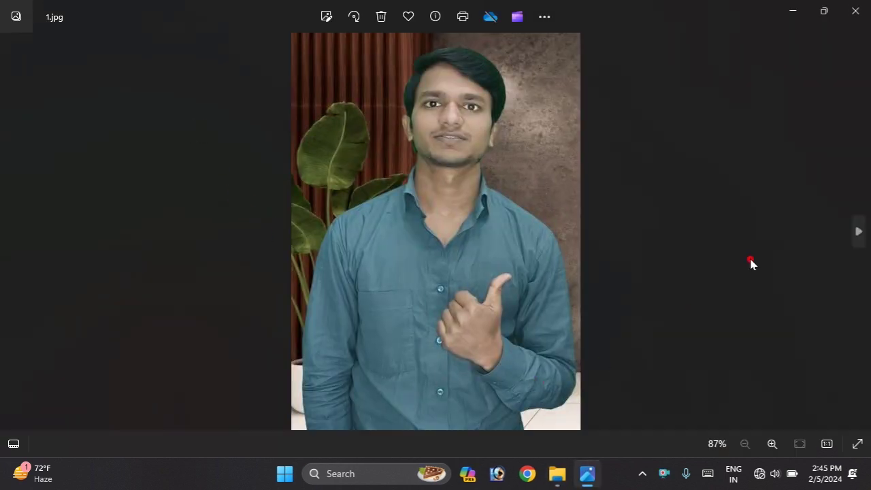
Page through a2, a3 and a31 to compare the green, red and yellow shirt versions.
click(859, 231)
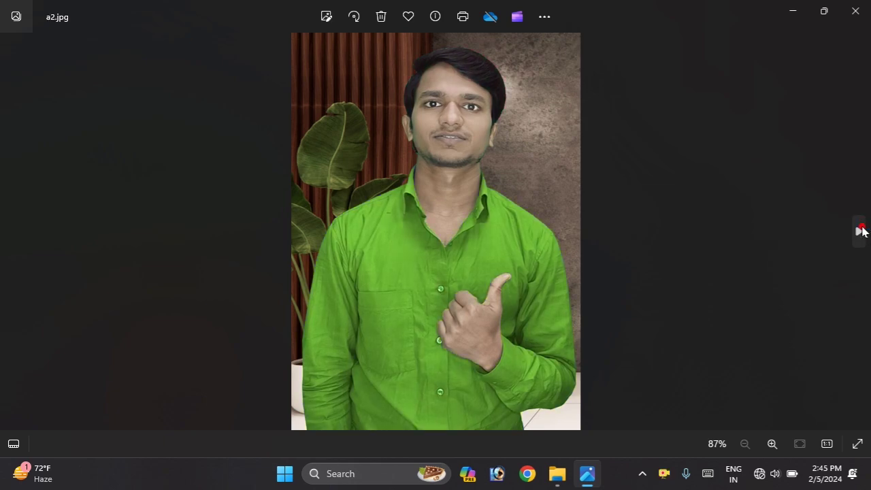
click(860, 231)
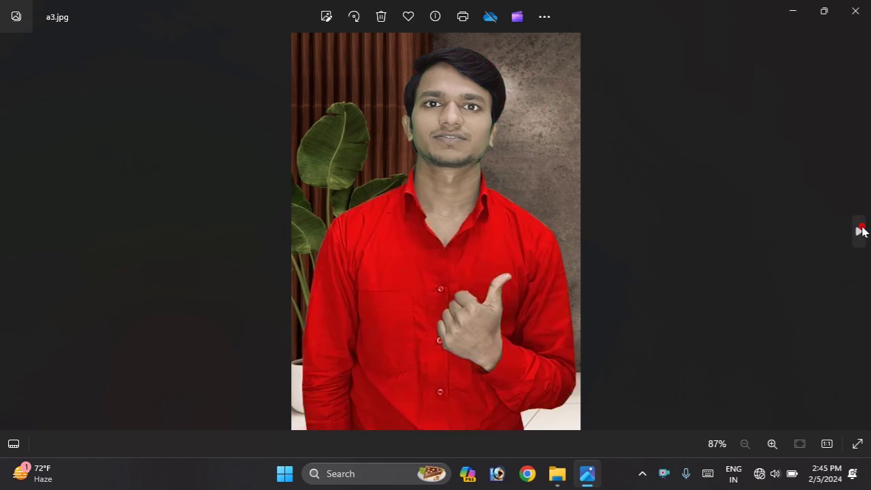
click(860, 232)
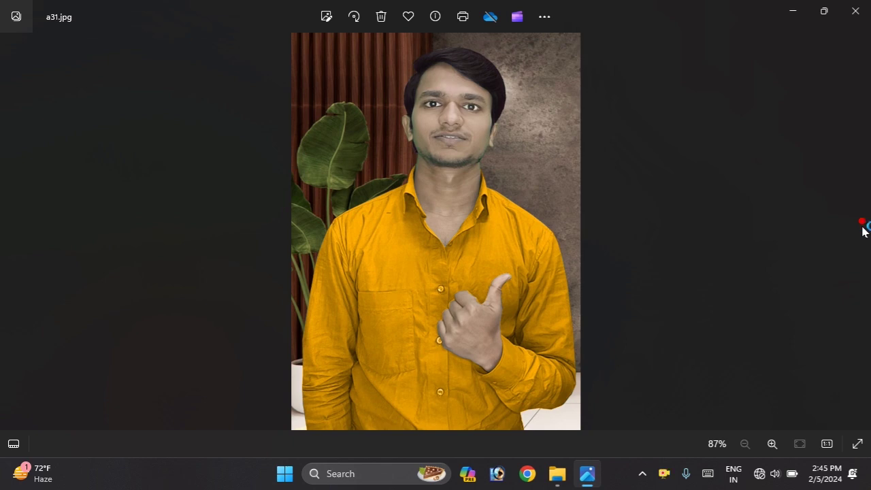
click(862, 231)
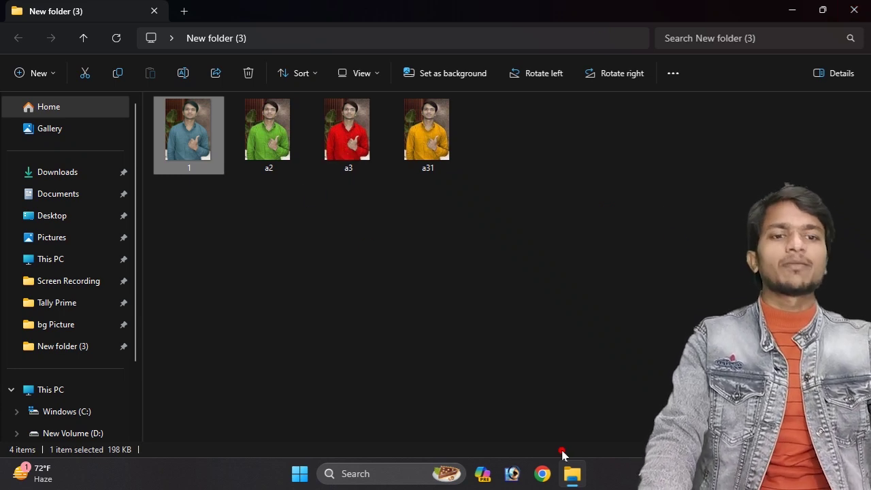
Launch Adobe Photoshop from the taskbar.
click(512, 472)
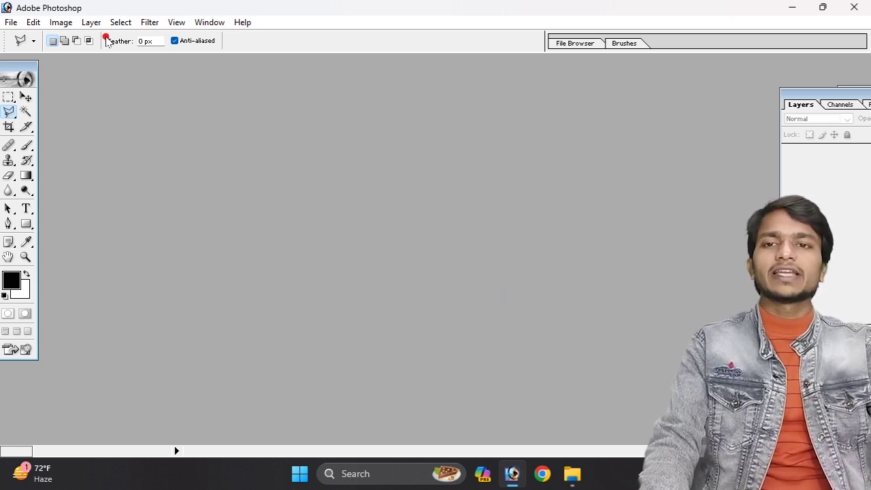
Open 1.jpg from Desktop > New folder (3) as a Photoshop document.
double_click(395, 170)
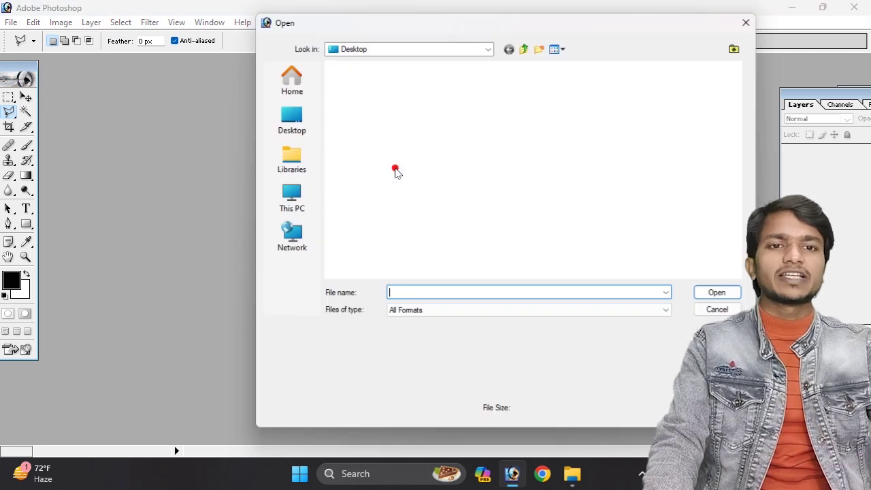
click(284, 116)
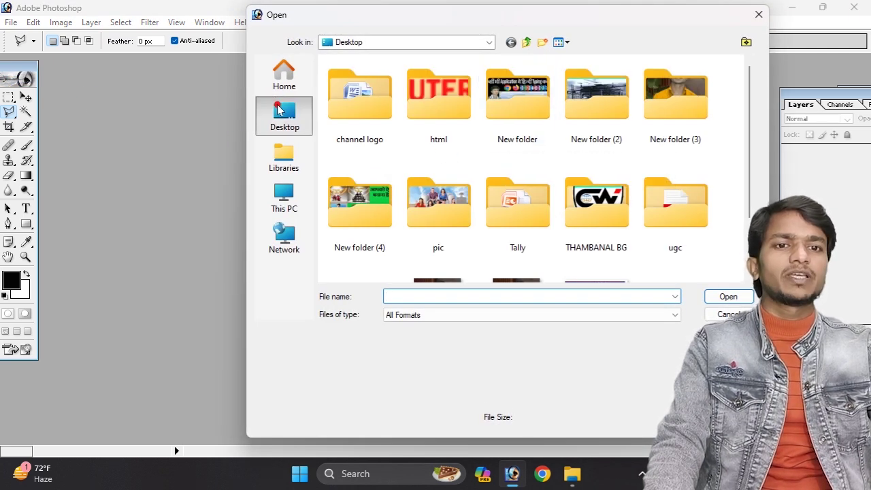
drag(766, 138, 761, 245)
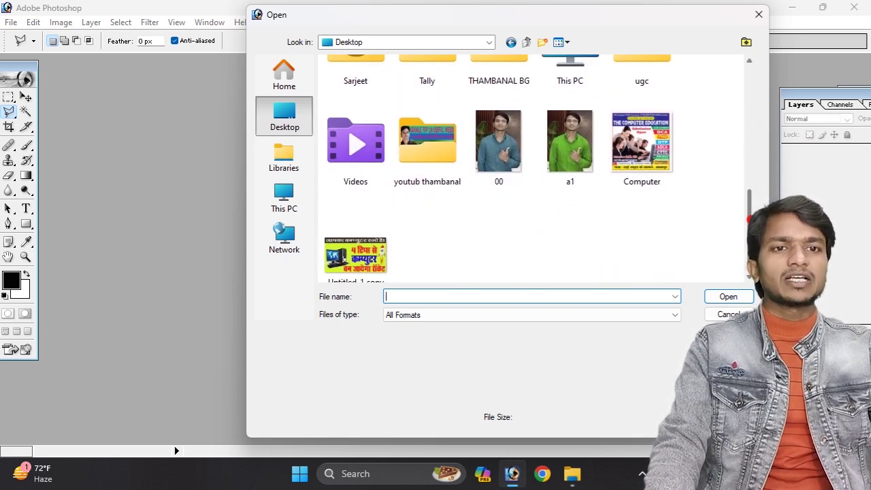
drag(749, 219, 752, 203)
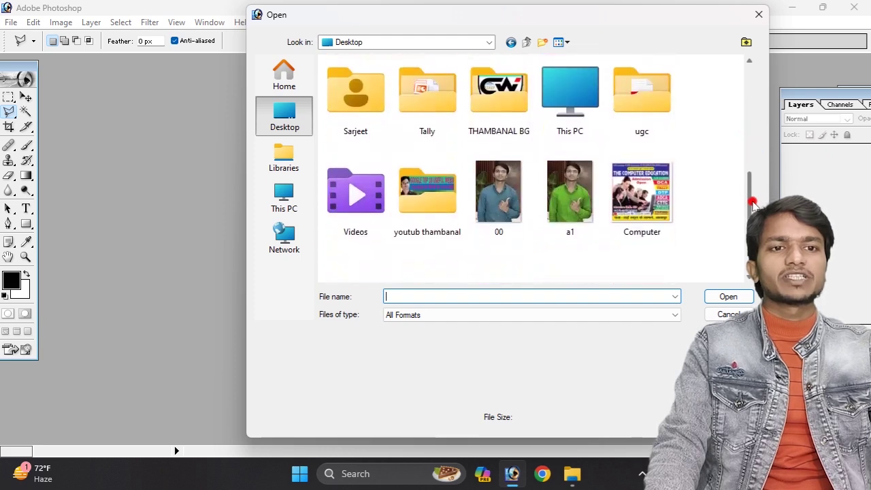
drag(752, 203, 748, 145)
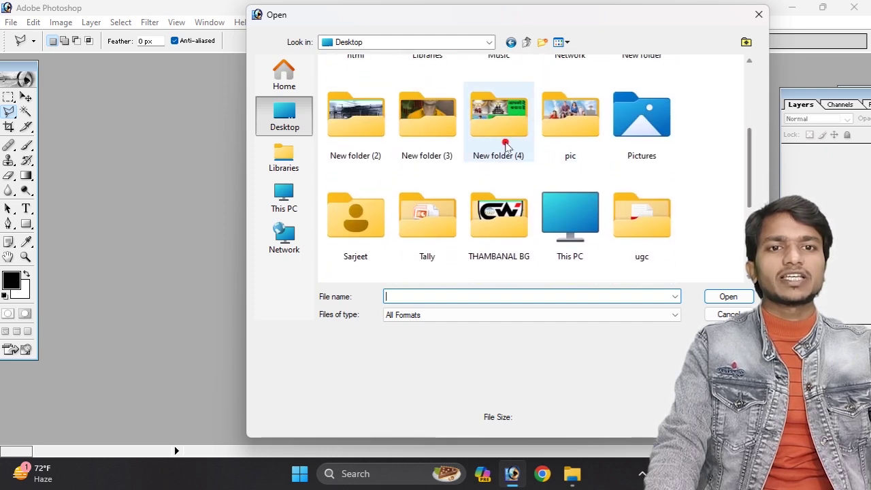
double_click(428, 122)
double_click(385, 79)
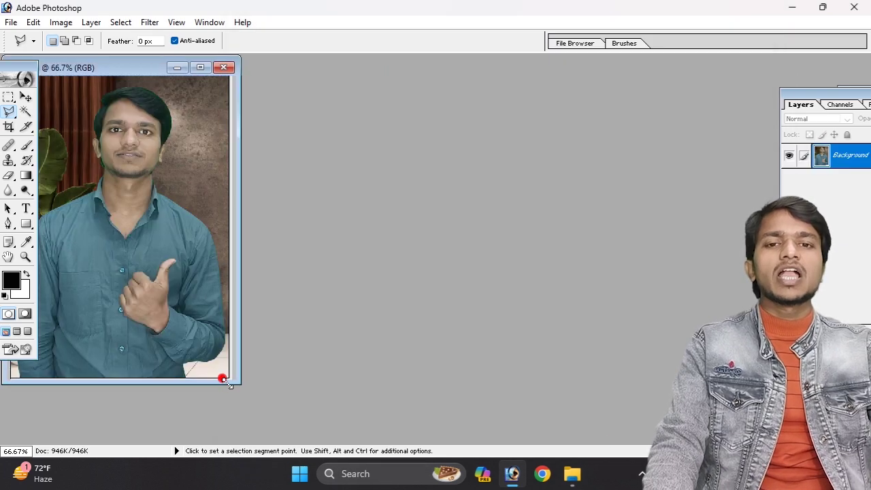
Enlarge the document window, fit the photo to it, and shift the window right.
drag(226, 383, 579, 441)
key(ctrl+minus)
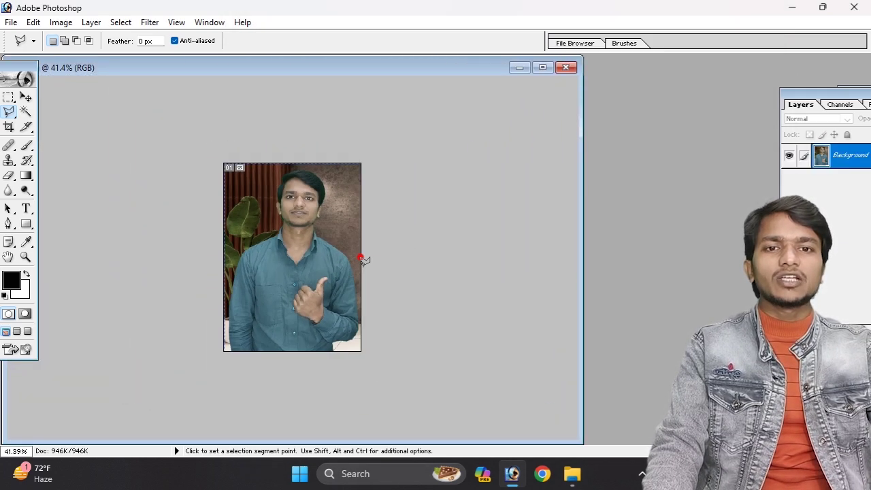
key(ctrl+0)
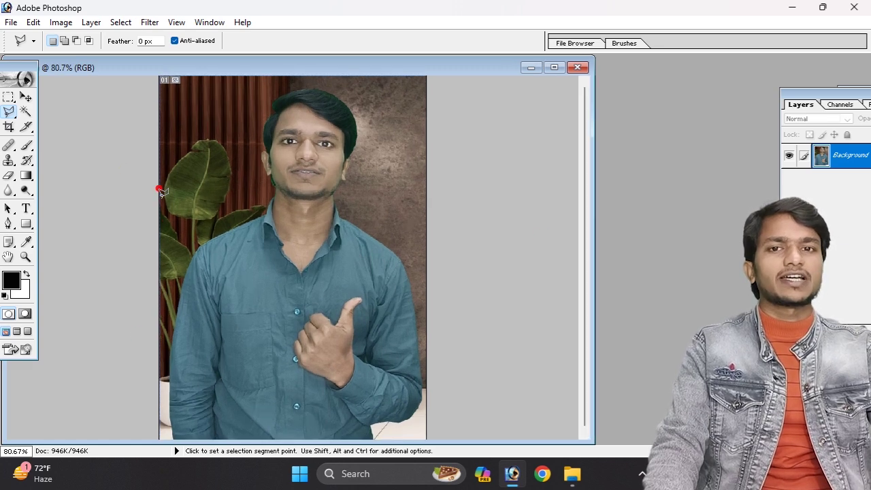
drag(398, 67, 465, 57)
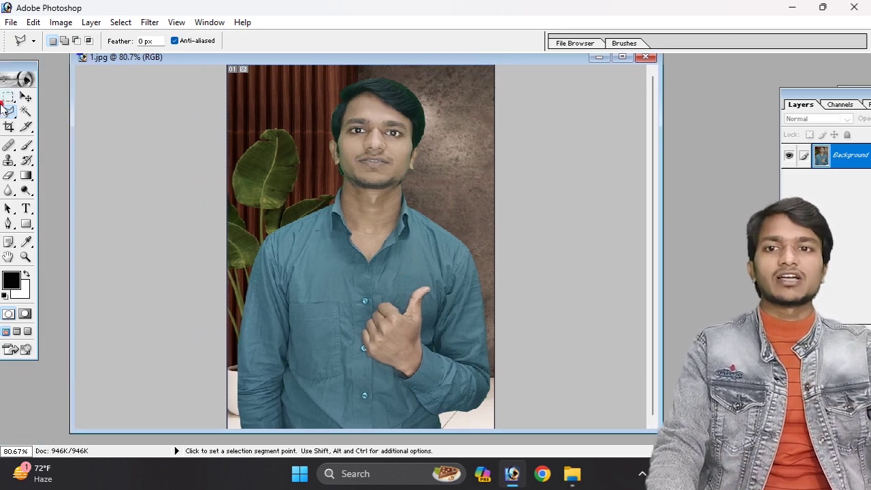
drag(8, 115, 51, 124)
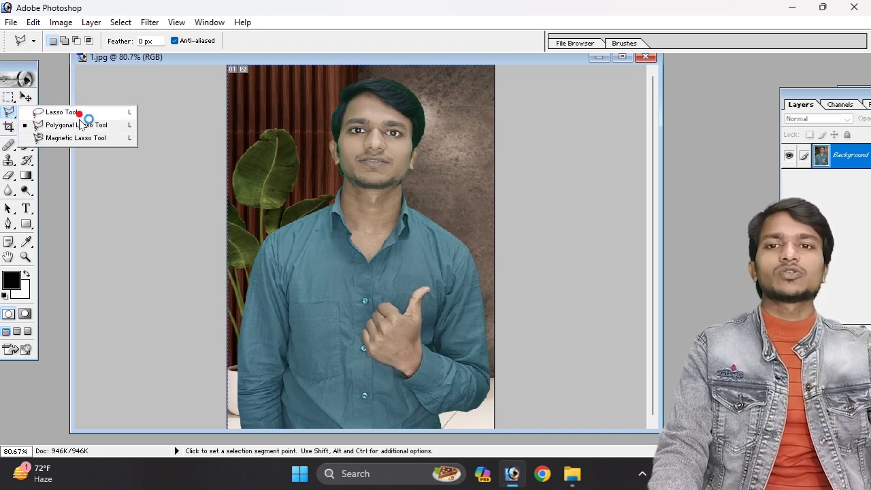
Switch to the Polygonal Lasso Tool from the lasso flyout.
drag(51, 125, 69, 140)
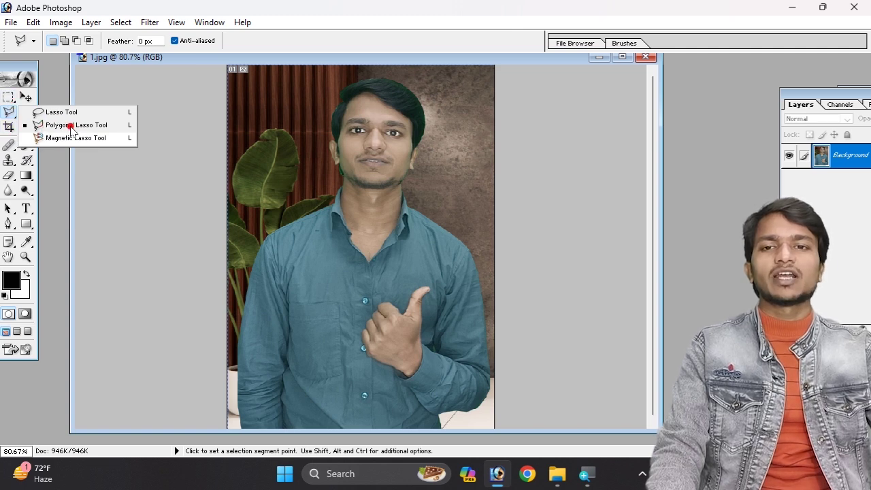
drag(24, 114, 68, 124)
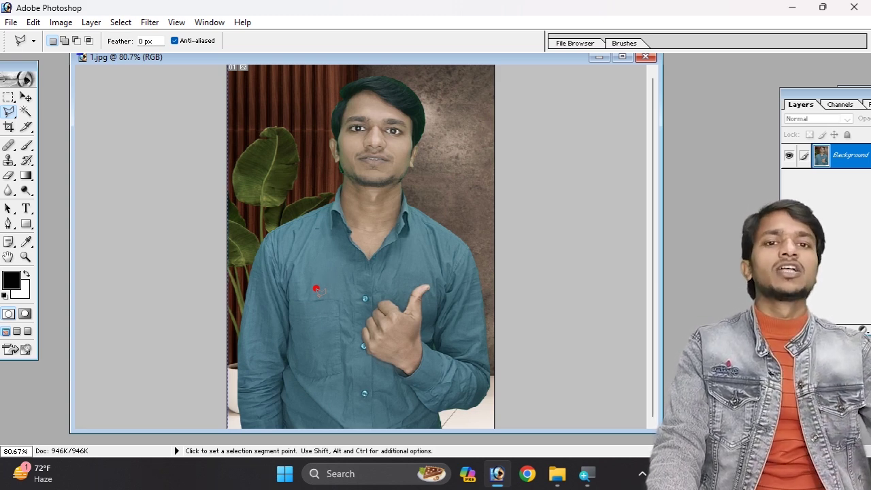
Zoom the photo to 200%, widen the window, and scroll down to the shirt buttons.
key(ctrl)
key(ctrl+plus)
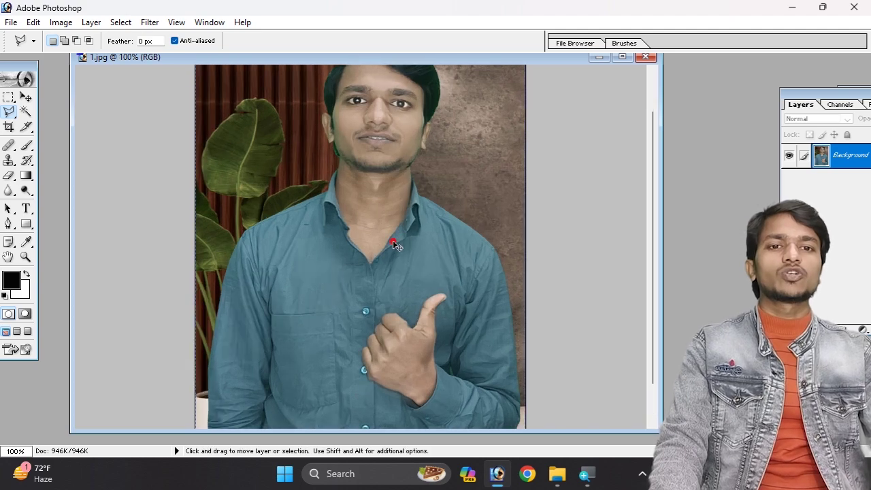
key(ctrl+plus)
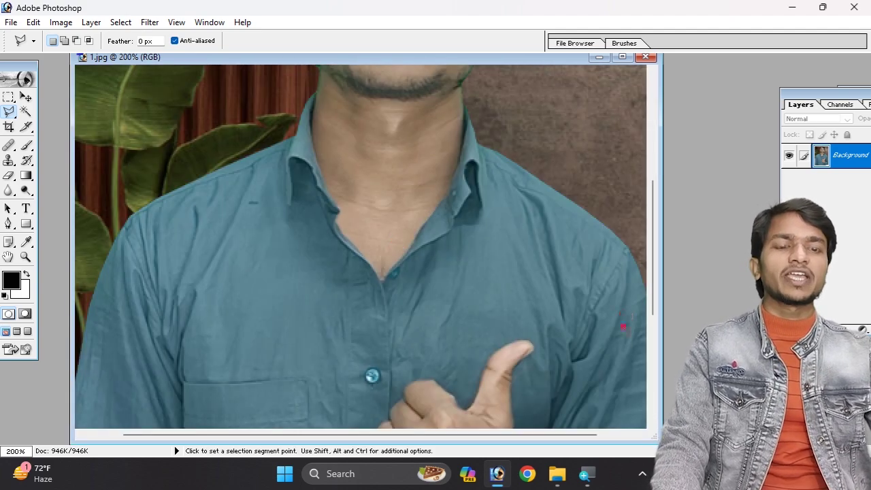
drag(660, 391, 826, 390)
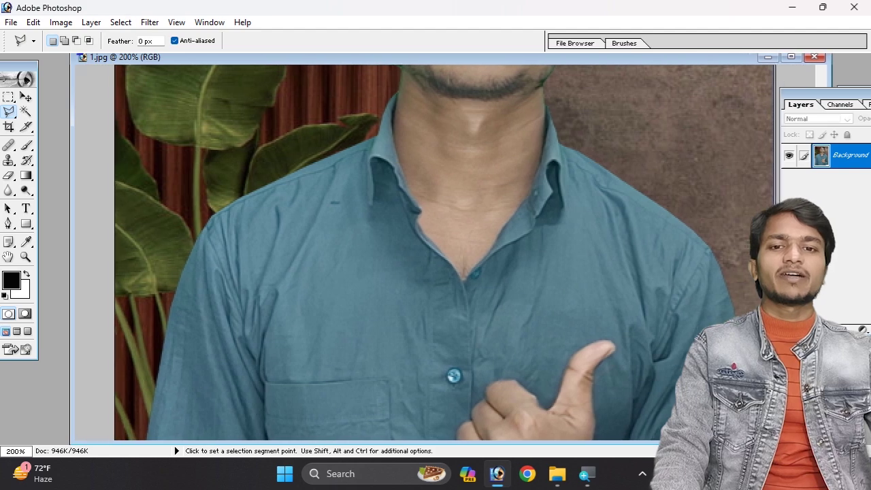
scroll(175, 343, down, 5)
scroll(176, 343, down, 2)
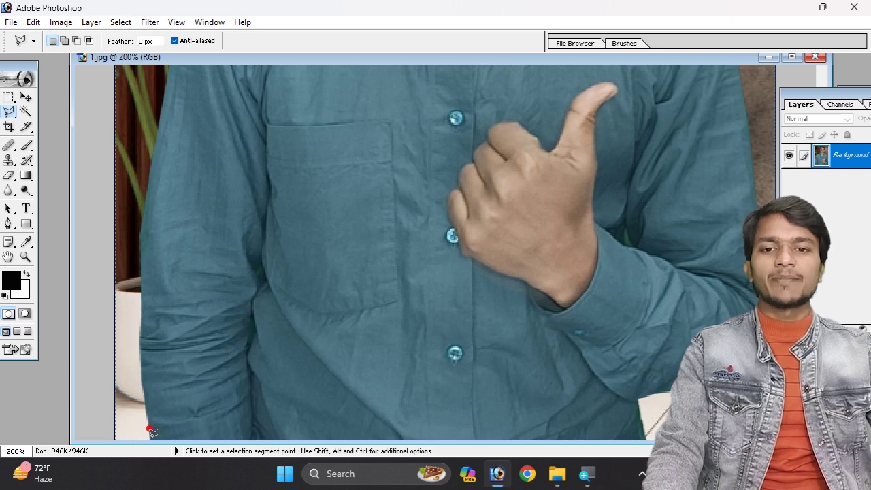
Trace polygonal lasso points up the left sleeve edge, fixing a misplaced point, then pan to the collar.
click(149, 430)
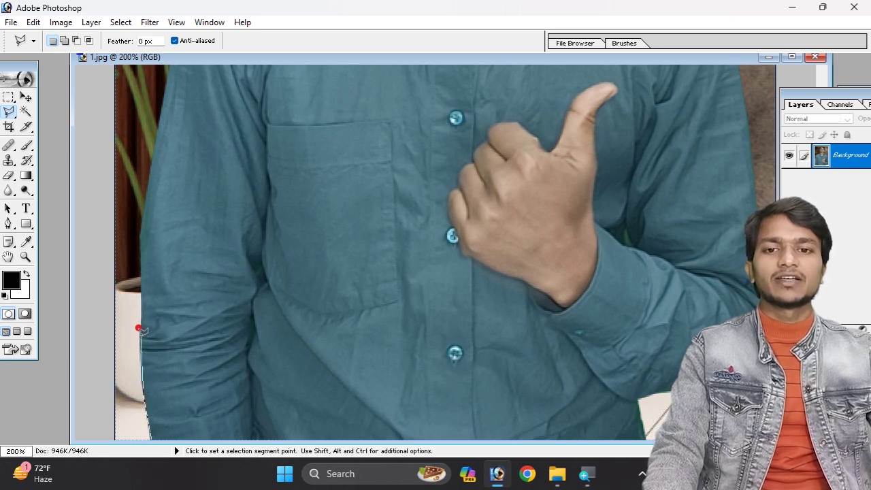
click(138, 336)
click(171, 311)
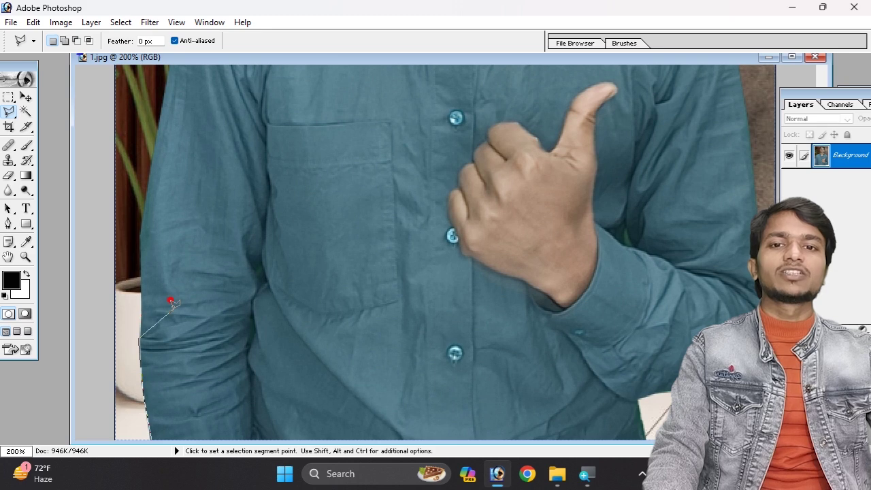
click(184, 241)
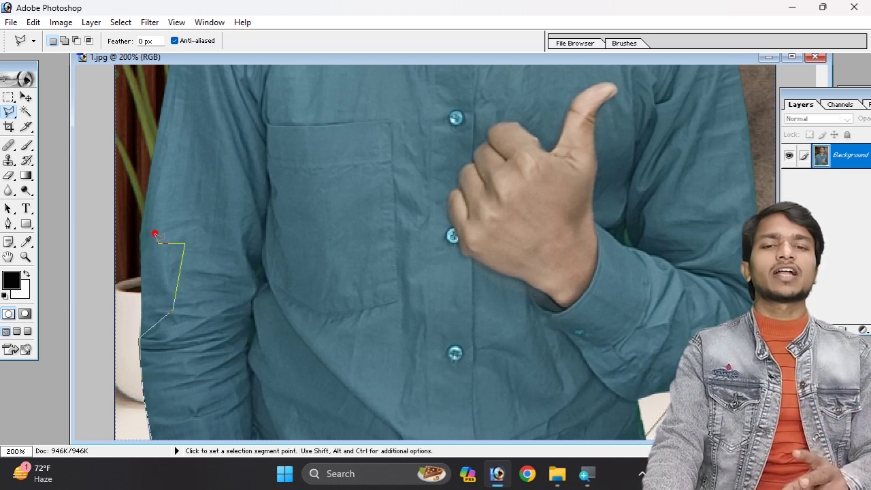
key(BackSpace)
key(BackSpace)
key(BackSpace)
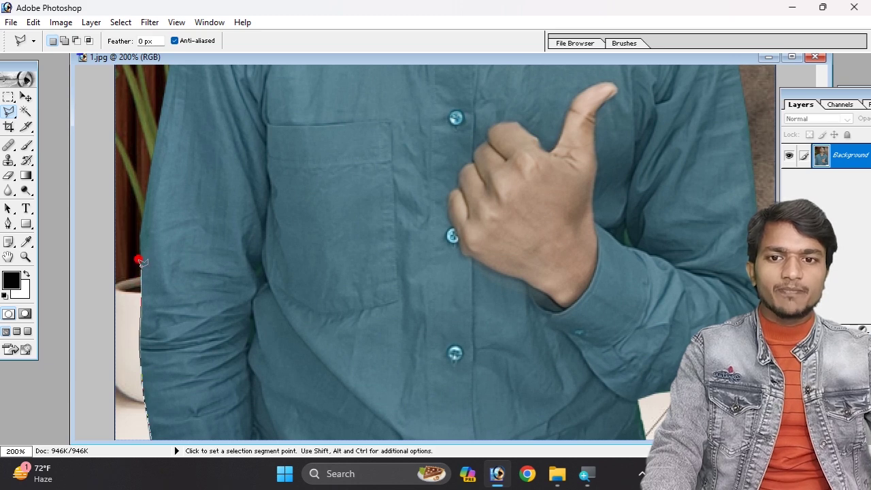
click(139, 229)
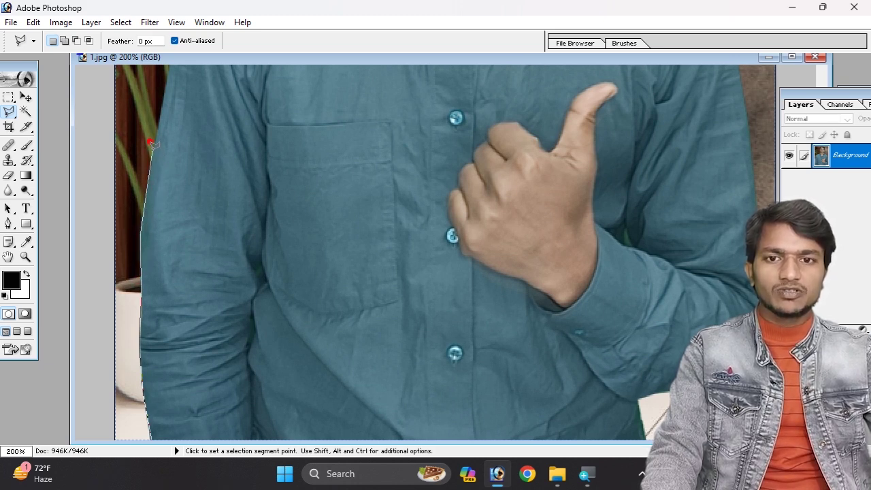
click(150, 142)
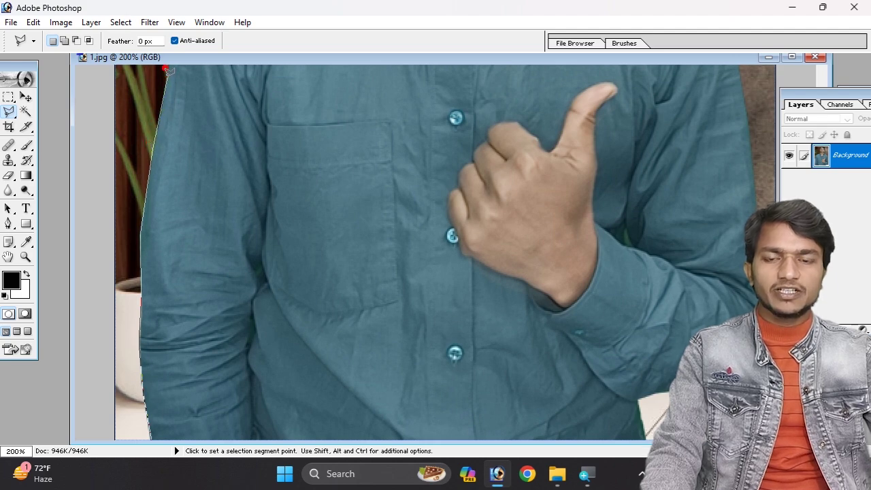
drag(166, 85, 151, 307)
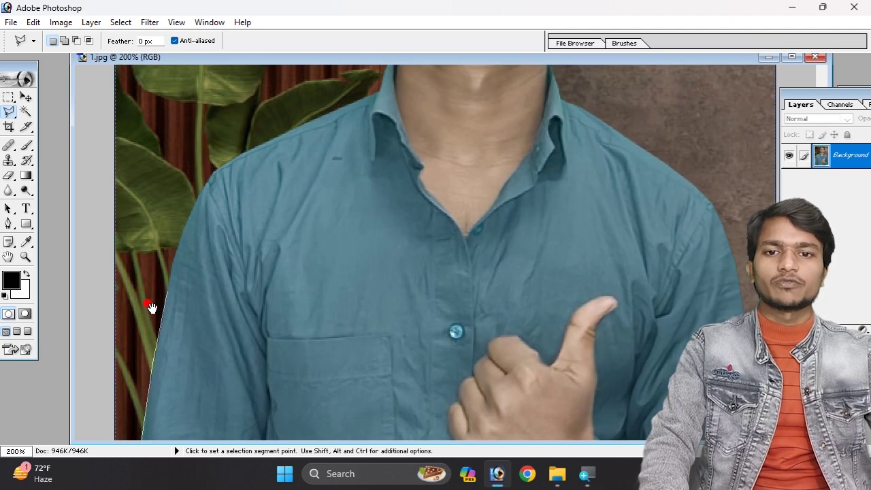
Extend the lasso outline along the left shoulder and around the collar's V-neck.
click(175, 240)
click(211, 176)
click(233, 157)
click(267, 139)
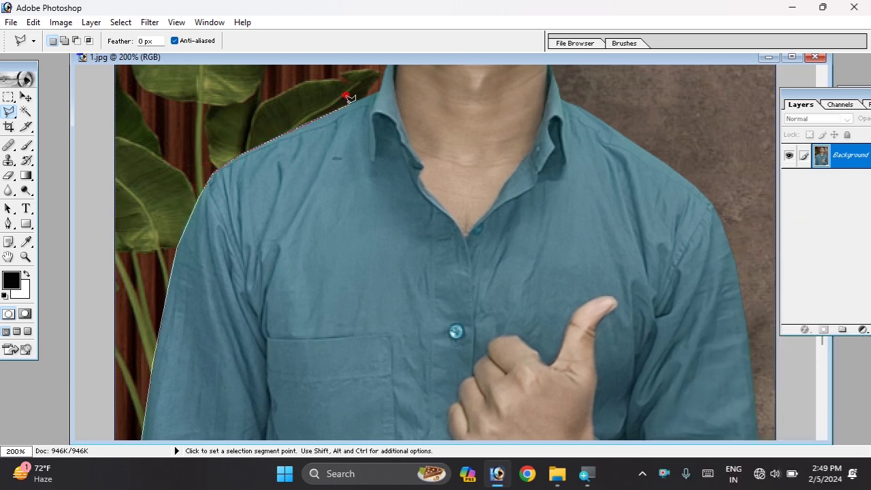
click(380, 94)
scroll(383, 152, up, 3)
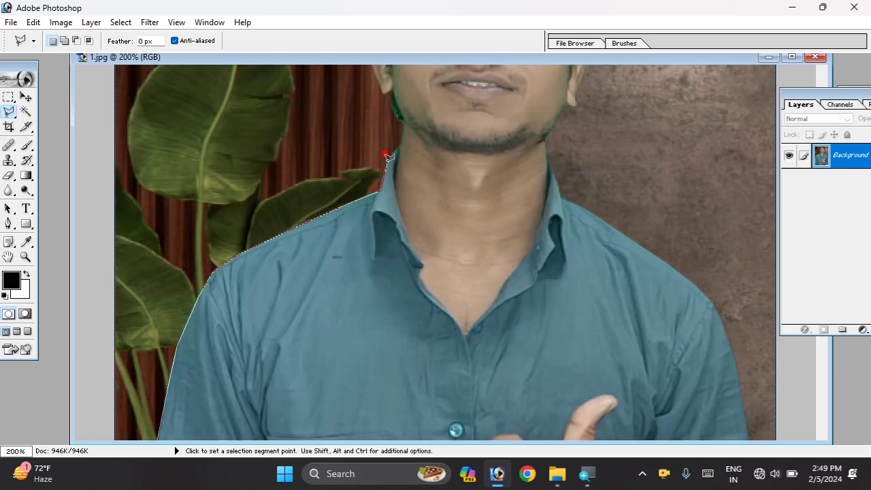
click(393, 172)
click(423, 277)
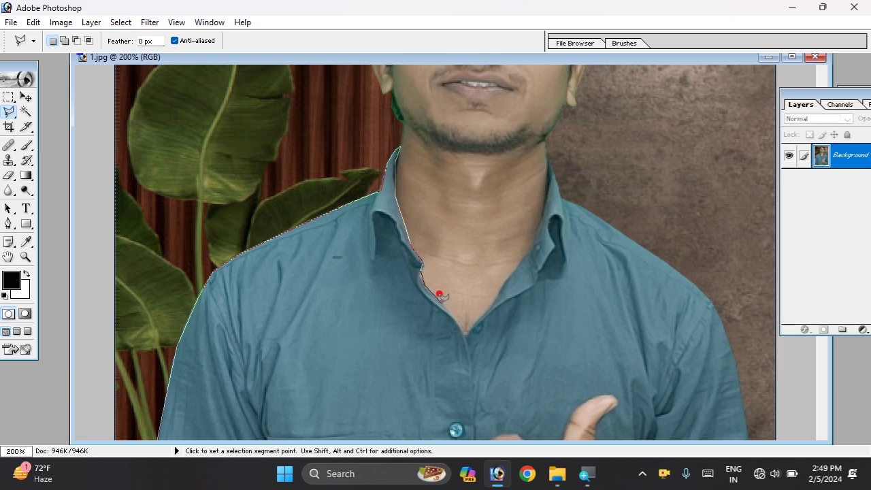
click(512, 271)
click(549, 201)
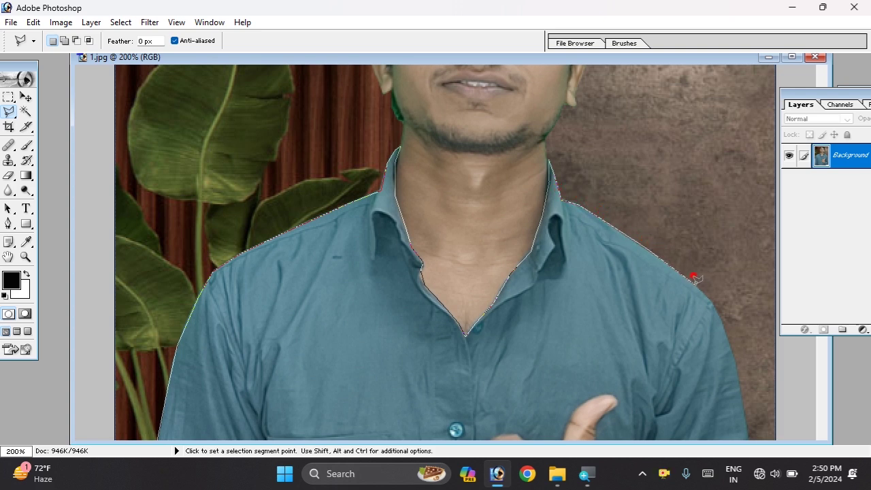
Continue down the right shoulder, sleeve and bottom edge, closing the selection at the start point.
click(709, 291)
drag(735, 383, 706, 188)
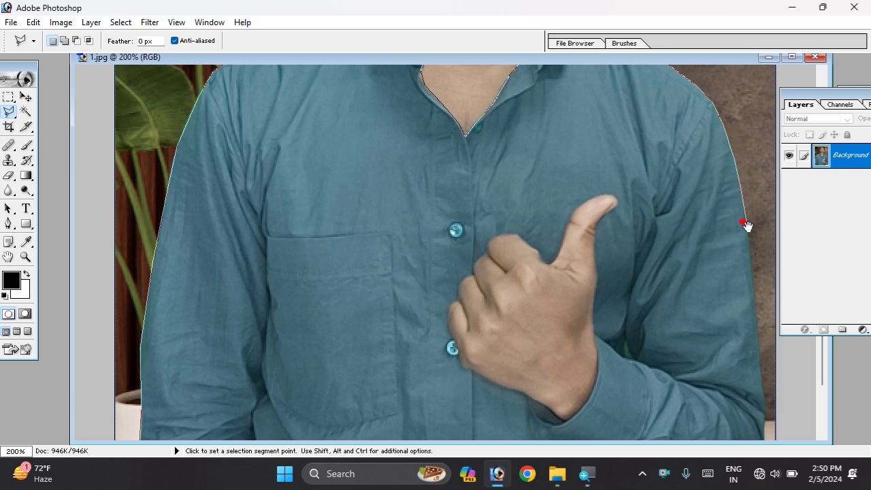
drag(747, 225, 730, 127)
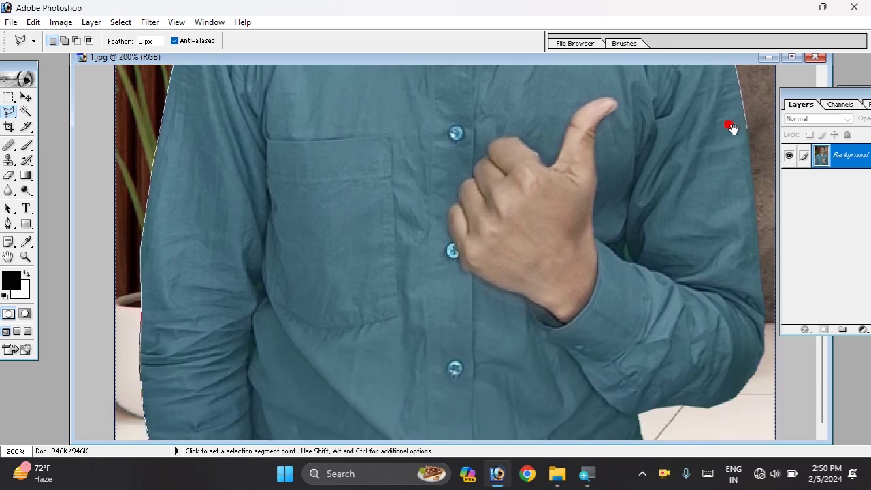
click(747, 153)
click(754, 206)
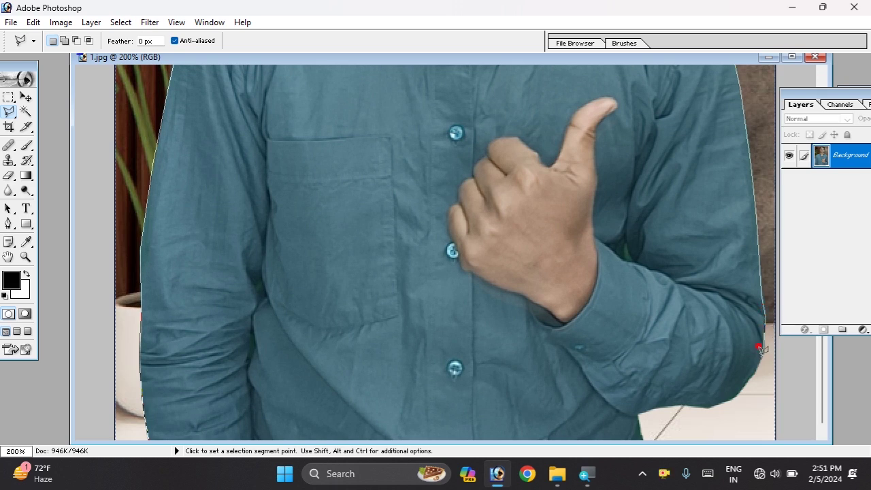
click(701, 400)
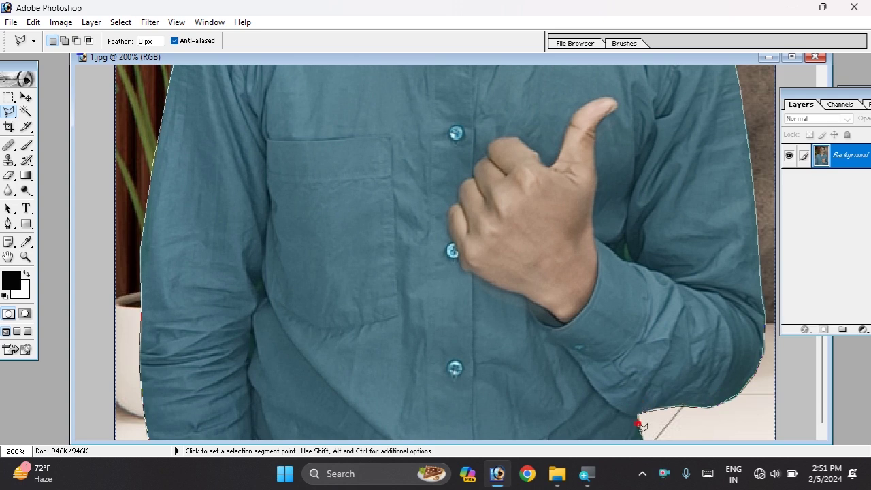
click(645, 432)
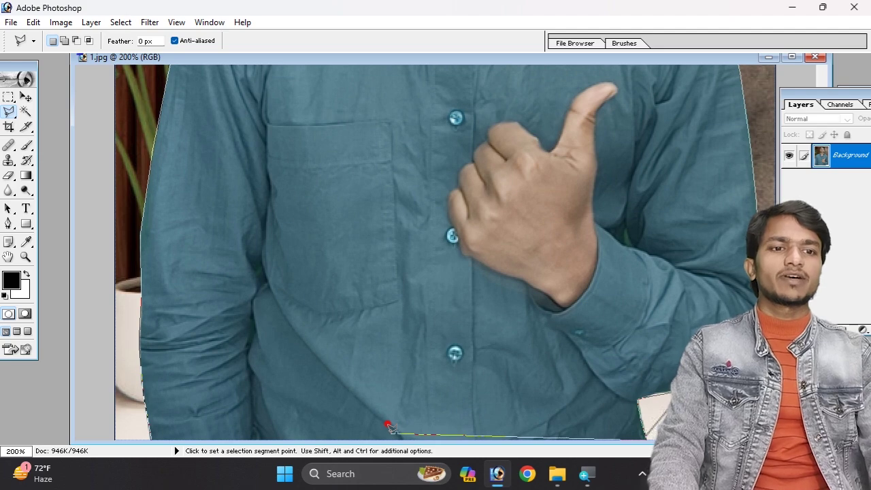
key(ctrl+minus)
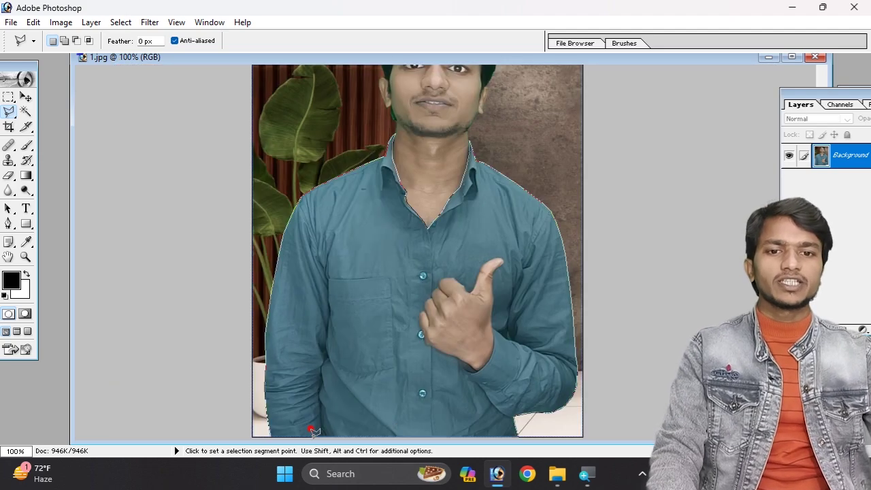
click(268, 425)
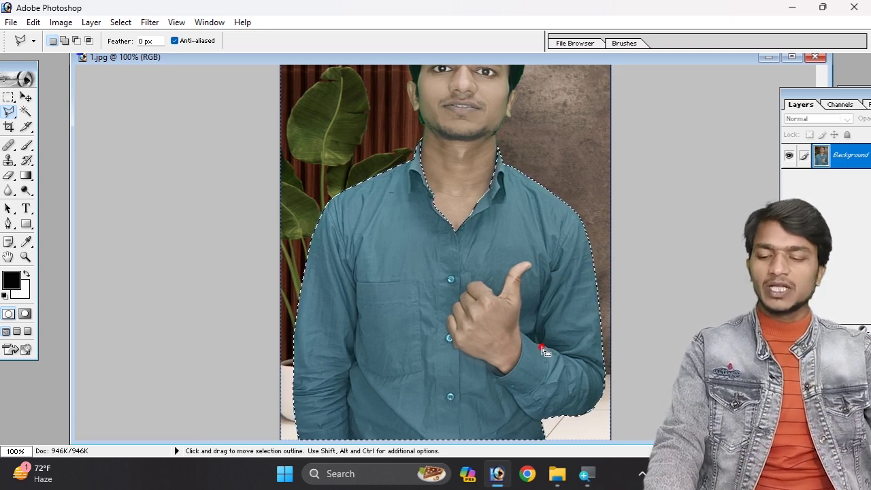
key(ctrl+plus)
scroll(542, 350, down, 3)
scroll(542, 295, down, 2)
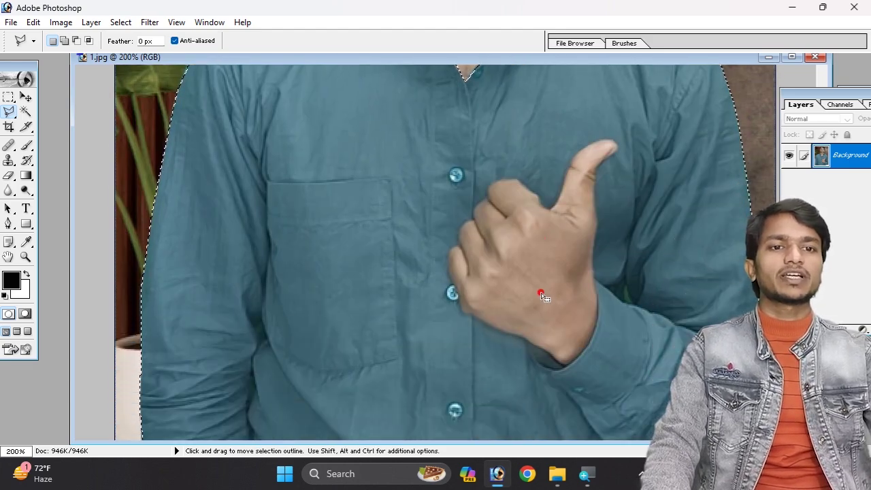
scroll(543, 295, down, 1)
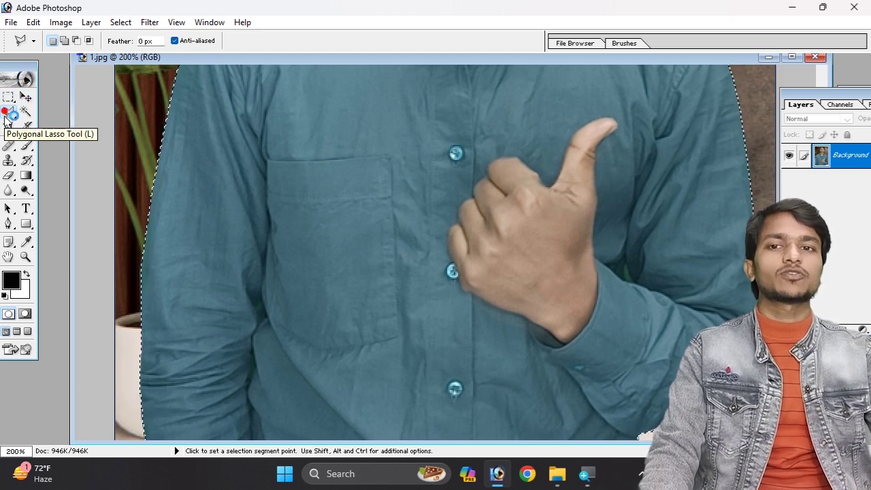
Subtract the thumbs-up hand from the shirt selection using the freehand Lasso with Alt.
right_click(8, 112)
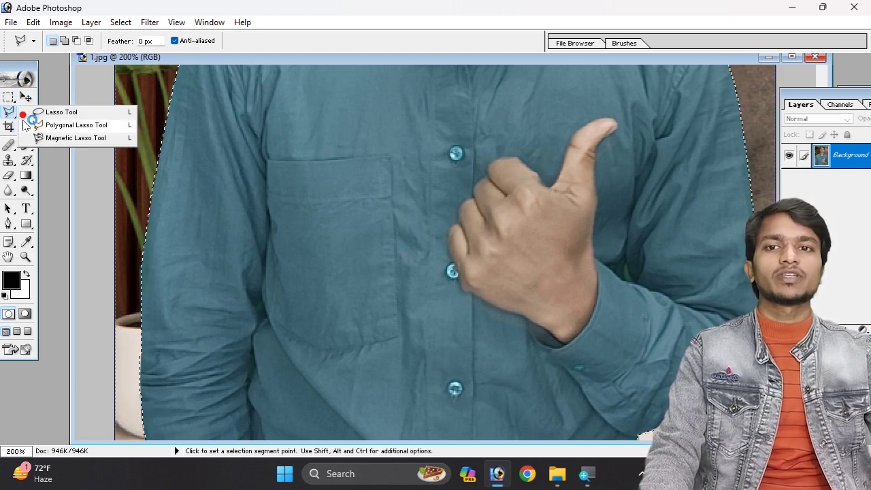
click(35, 126)
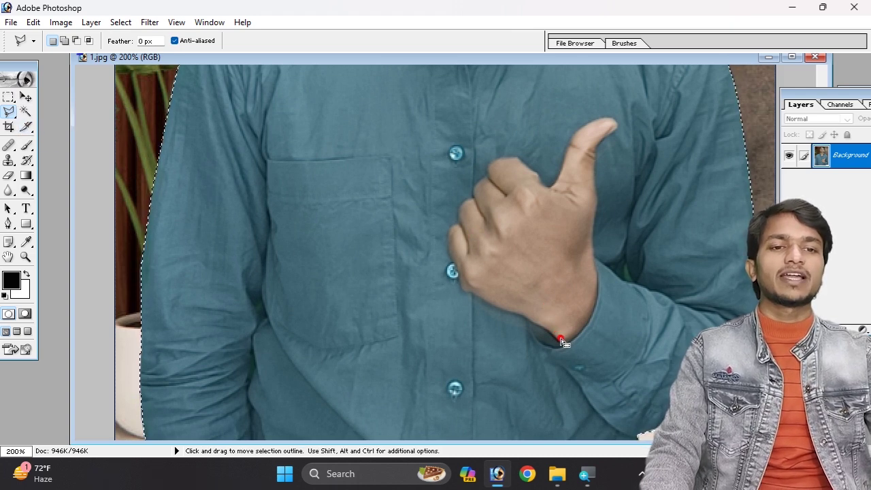
key(alt)
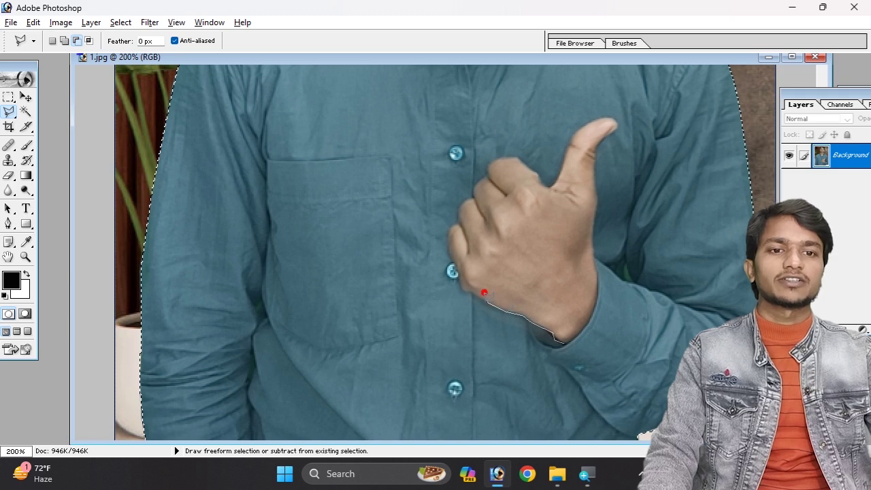
mouse_move(457, 260)
mouse_down()
mouse_move(446, 238)
mouse_move(463, 191)
mouse_up()
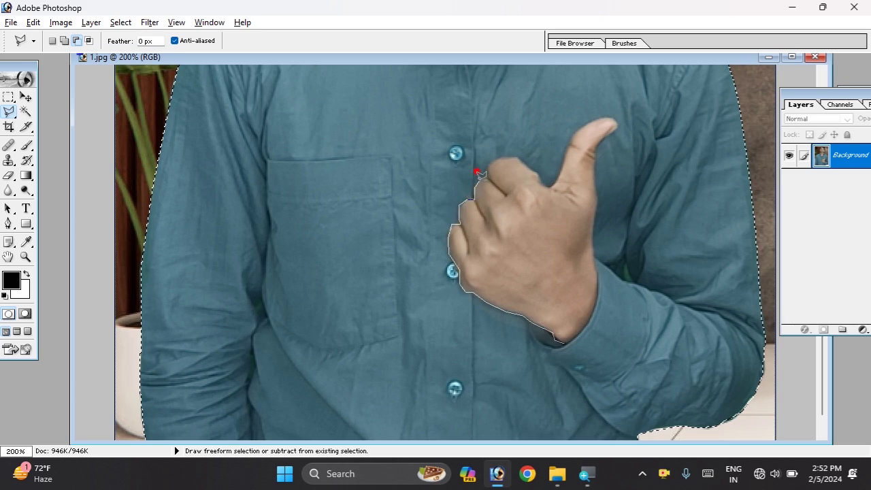
mouse_move(492, 149)
mouse_down()
mouse_move(507, 145)
mouse_move(549, 178)
mouse_move(565, 141)
mouse_up()
mouse_move(598, 107)
mouse_down()
mouse_move(612, 111)
mouse_move(592, 130)
mouse_move(596, 286)
mouse_move(561, 345)
mouse_up()
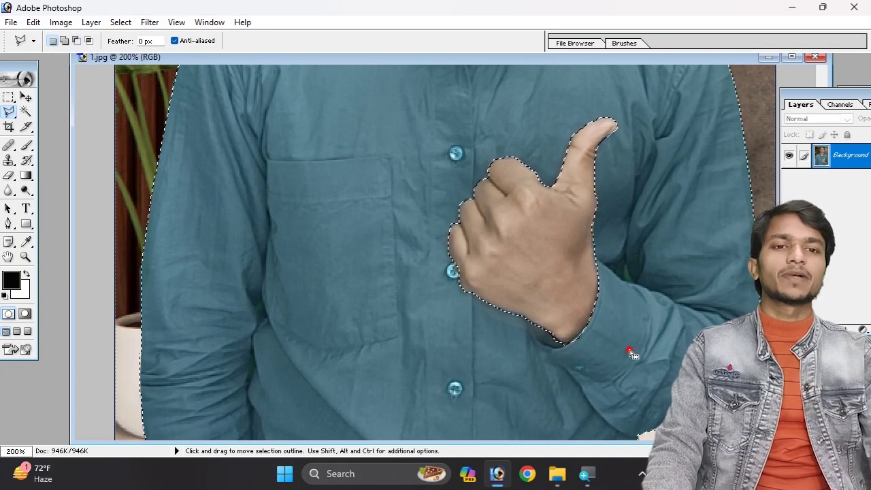
Zoom the photo to 100% and check the foreground colour picker without changing it.
key(ctrl+minus)
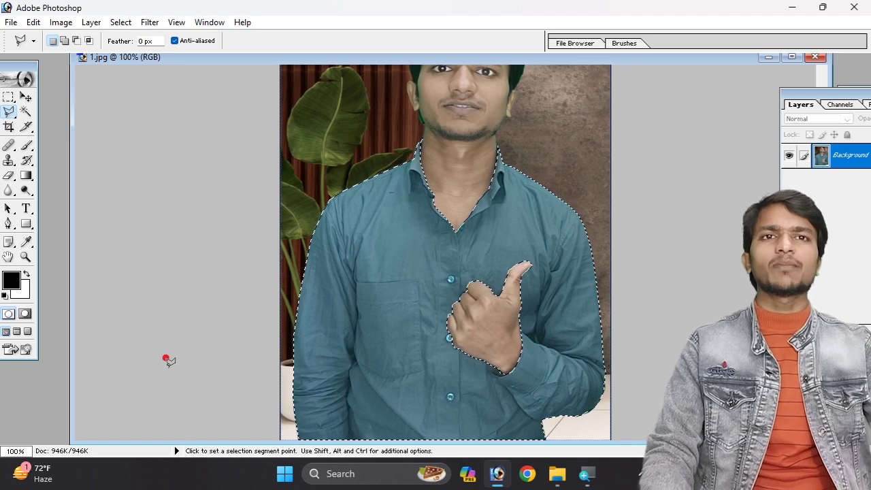
click(10, 279)
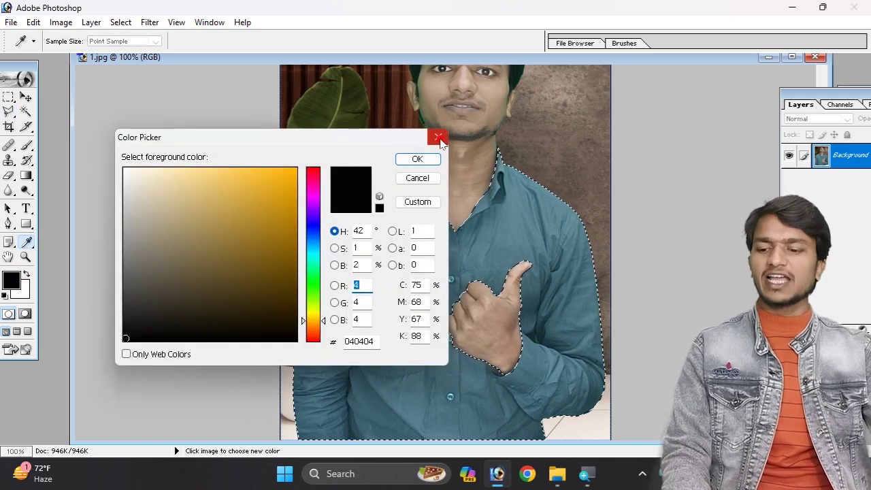
click(438, 137)
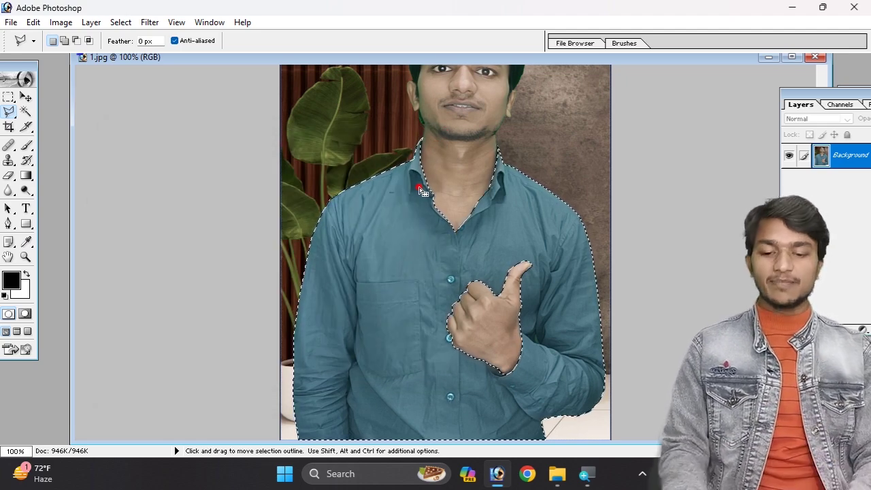
Test a white fill on the shirt selection, undo it, and bring up Hue/Saturation.
key(ctrl+BackSpace)
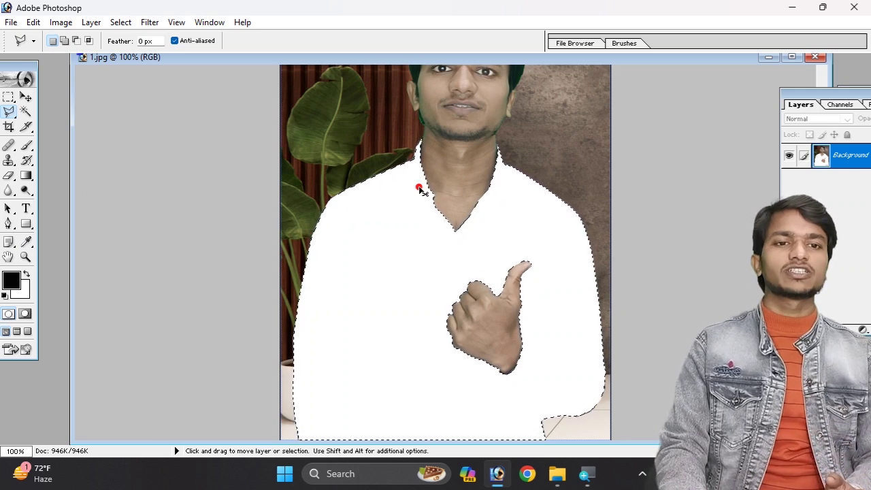
key(ctrl+z)
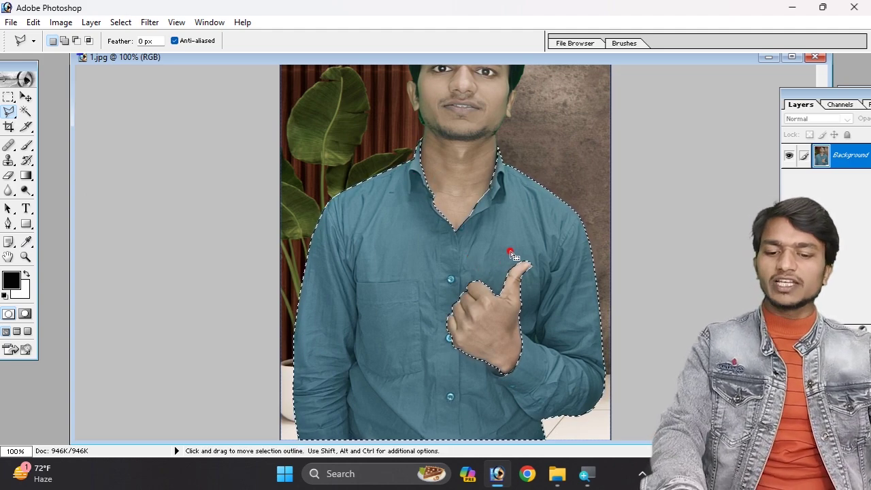
key(ctrl+u)
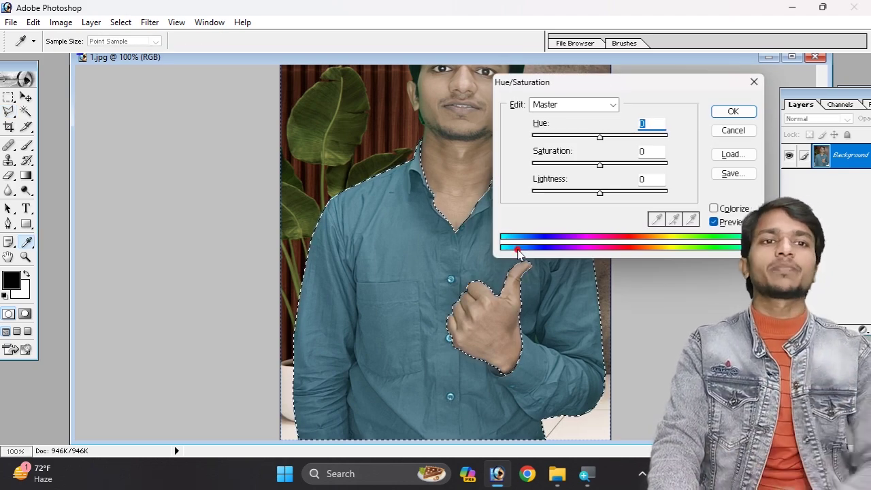
Try the Reds range with hue +138, saturation +63 and lightness +54.
mouse_move(636, 87)
mouse_down()
mouse_move(657, 61)
mouse_move(727, 36)
mouse_up()
click(702, 53)
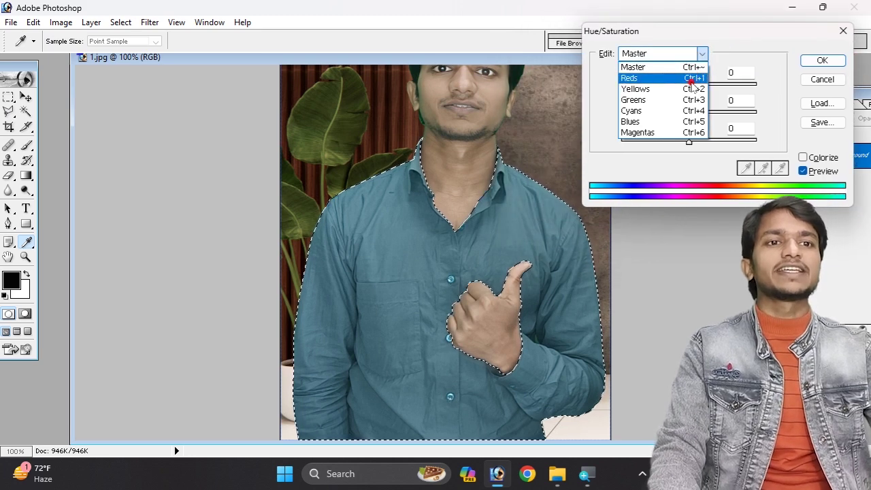
click(691, 79)
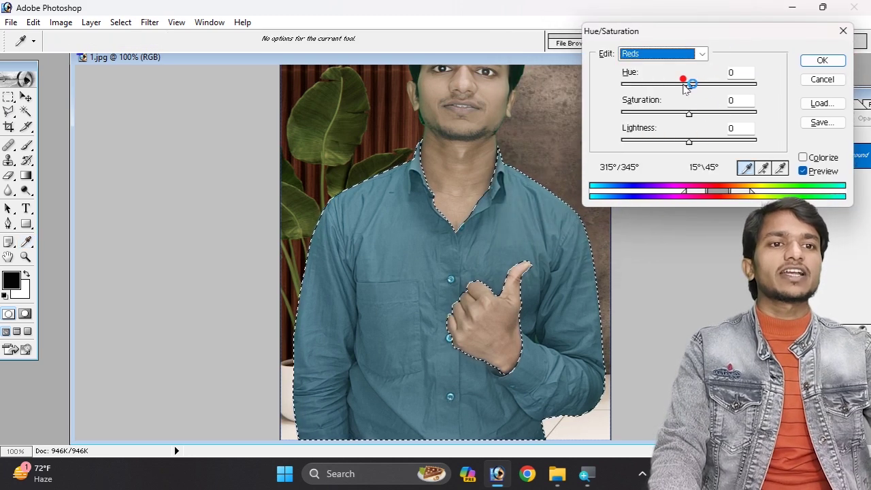
drag(686, 88, 746, 92)
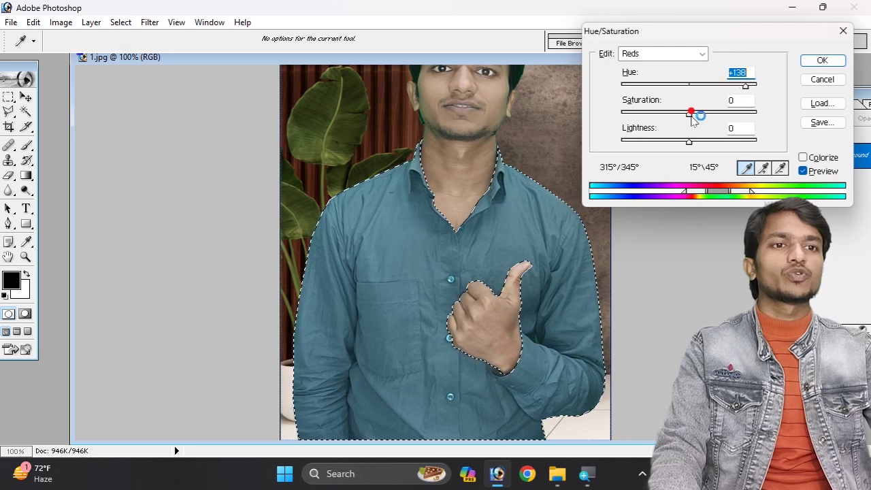
drag(691, 112, 731, 113)
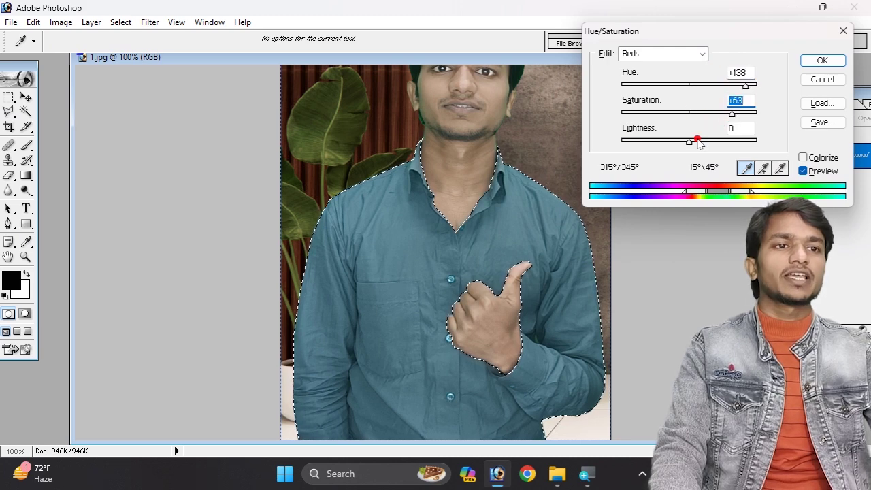
drag(687, 141, 725, 141)
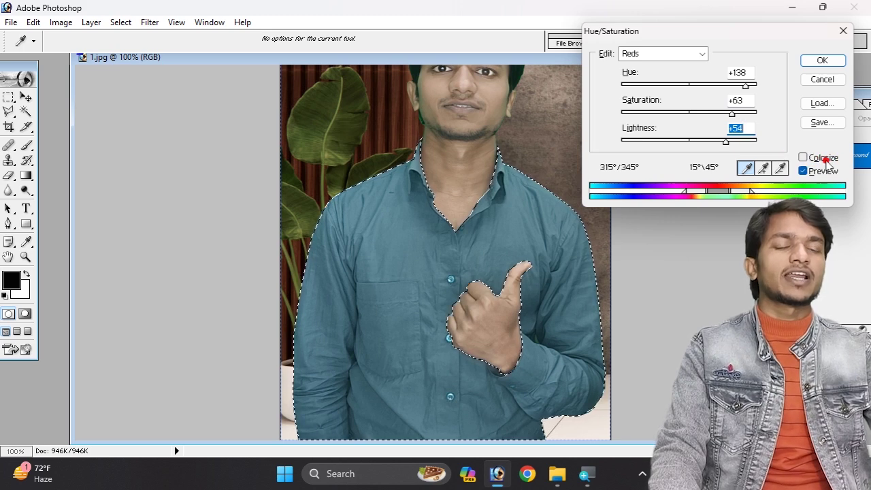
Colorize the shirt red at Hue 360, Saturation 73, and apply it.
click(803, 158)
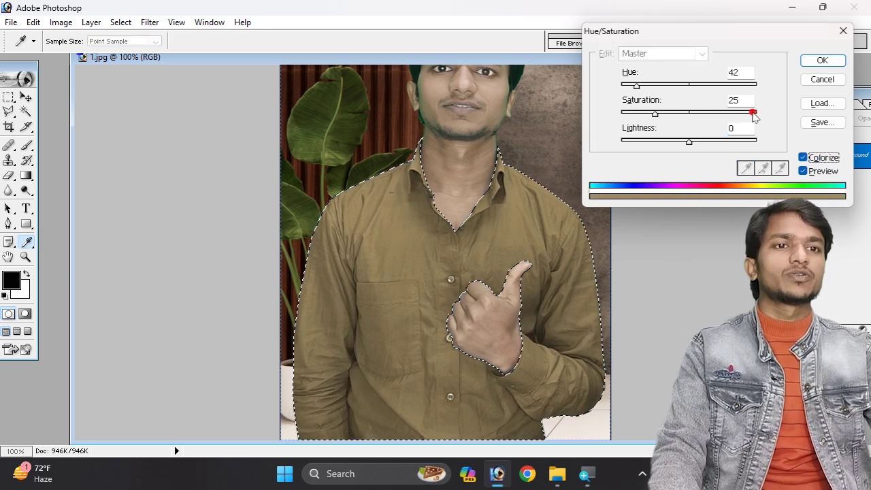
drag(637, 85, 741, 84)
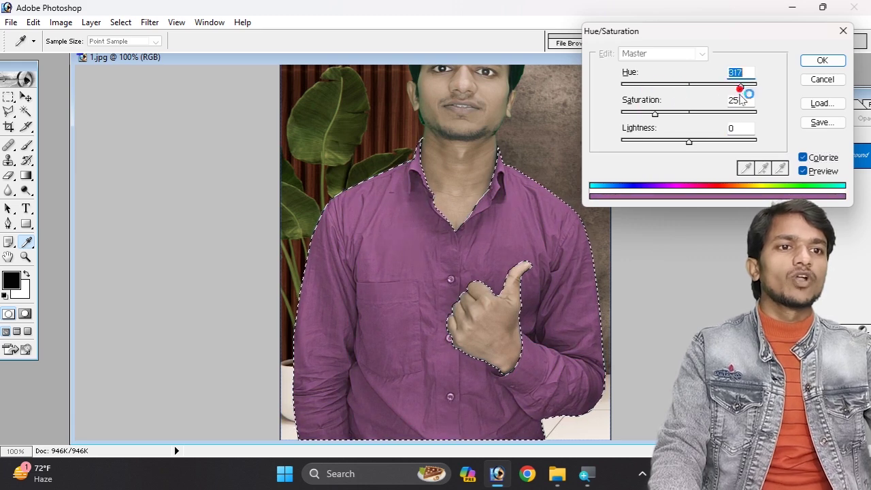
drag(741, 85, 758, 86)
drag(654, 113, 721, 122)
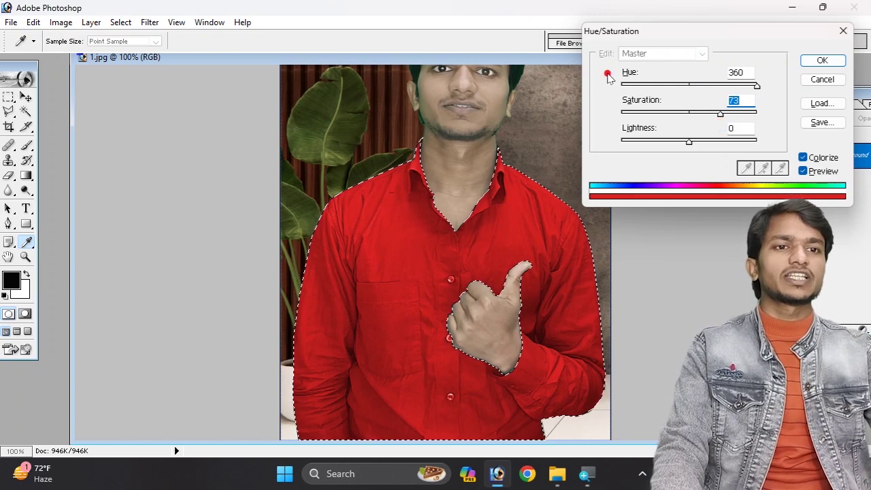
click(821, 59)
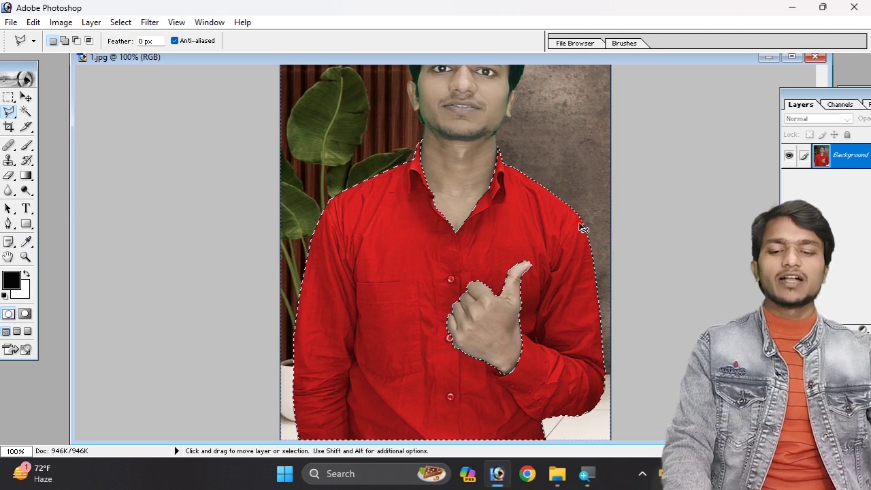
Colorize the shirt deep blue at Hue 257, Saturation 100, and apply it.
key(ctrl+u)
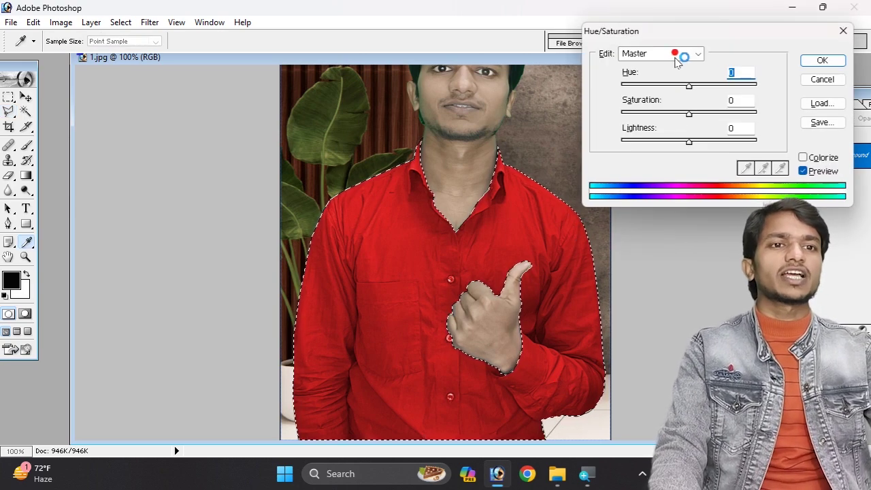
drag(673, 54, 674, 88)
click(673, 89)
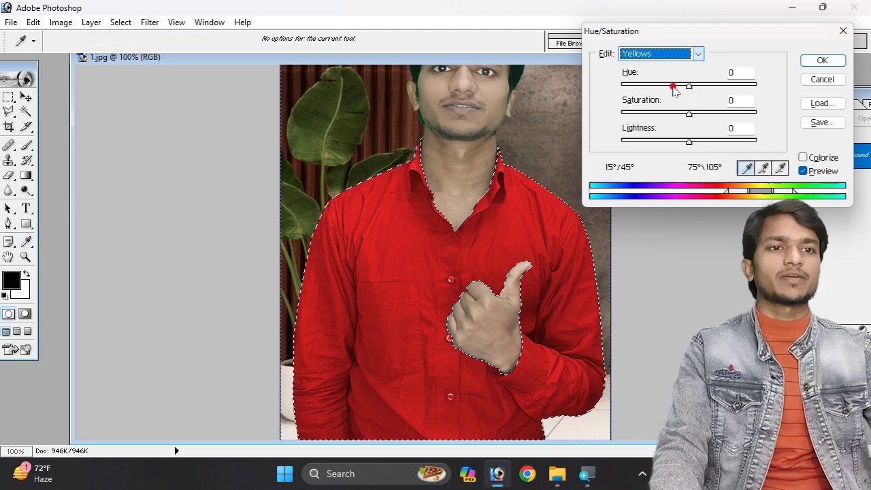
click(803, 157)
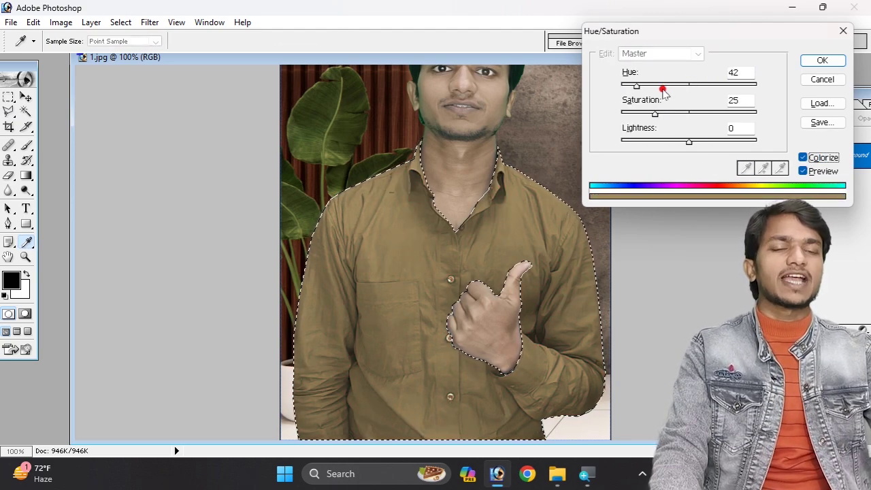
drag(640, 84, 723, 99)
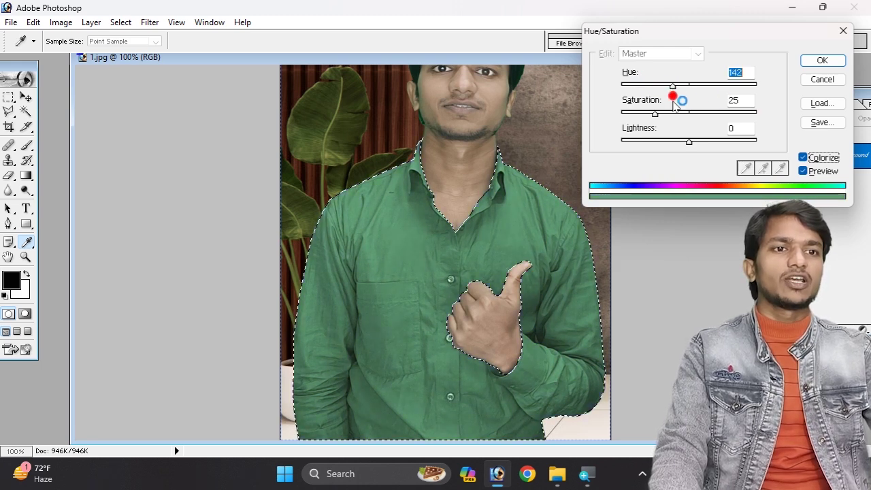
drag(724, 99, 718, 100)
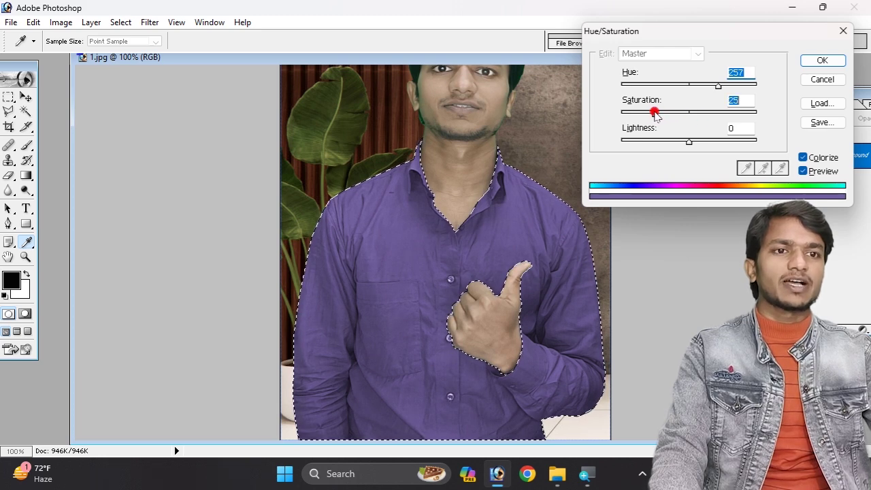
drag(655, 113, 757, 113)
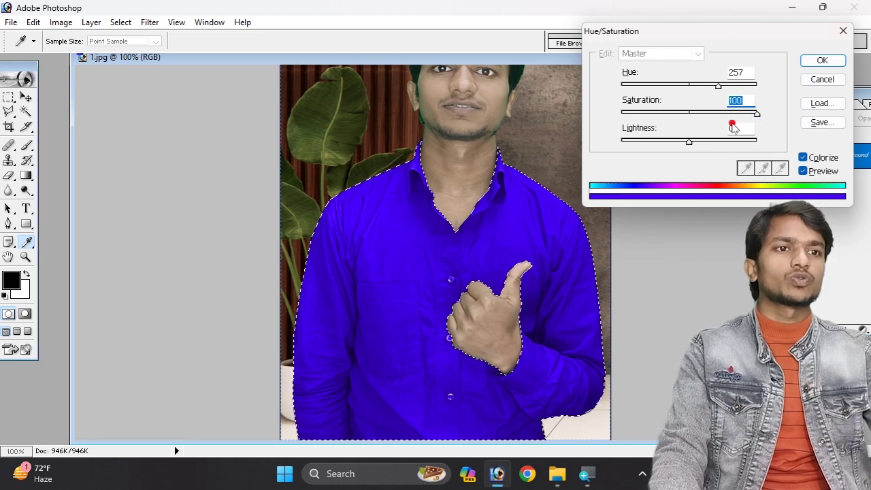
click(821, 60)
Trial Yellows-range hue, saturation and lightness changes on the blue shirt.
key(ctrl+u)
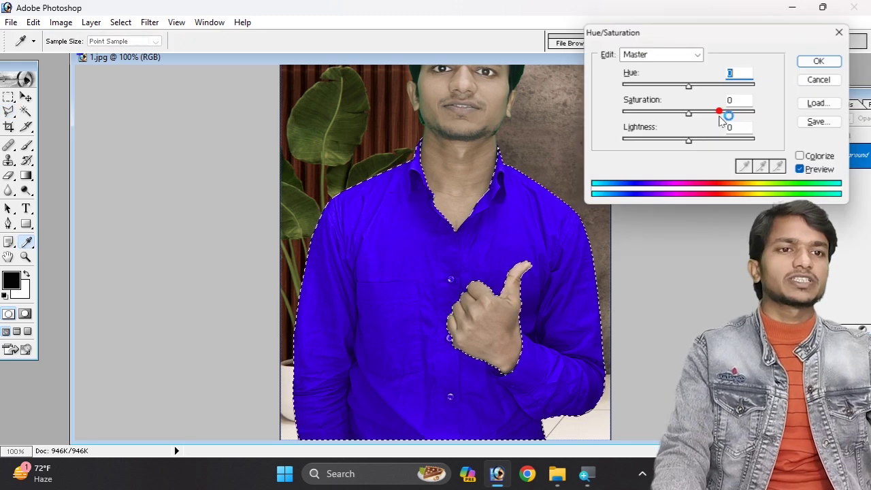
click(694, 86)
click(689, 54)
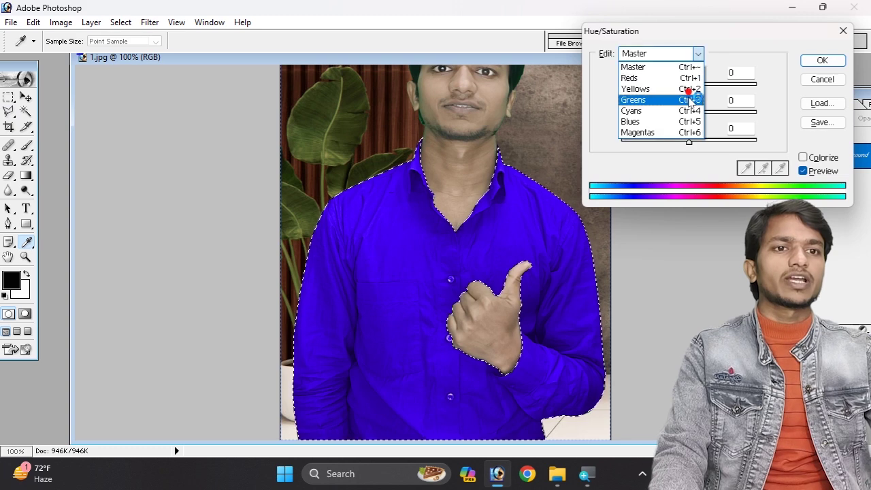
click(684, 90)
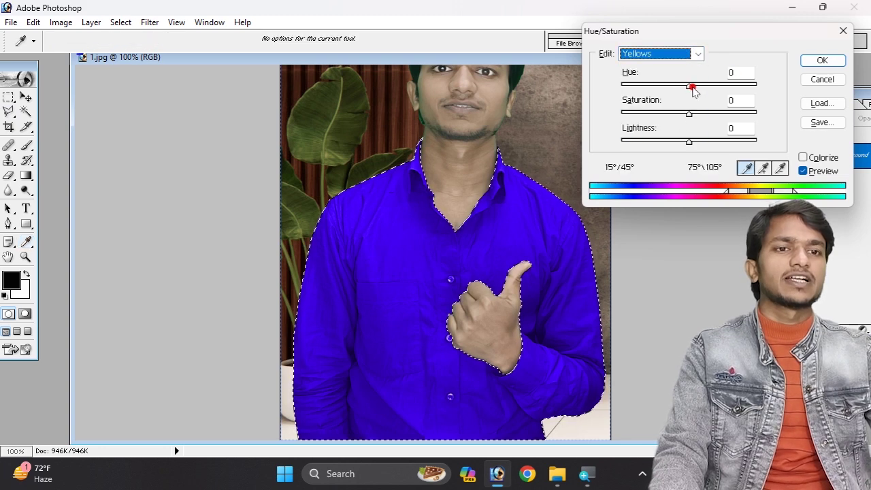
drag(692, 87, 732, 85)
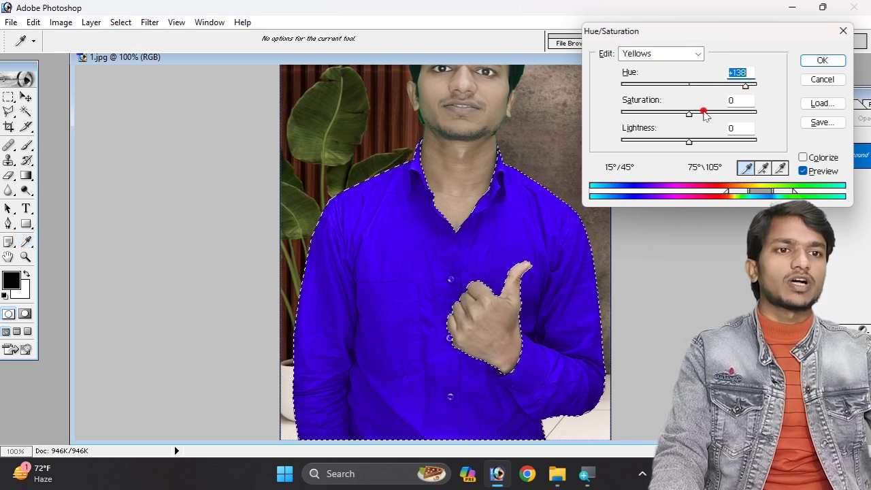
drag(694, 116, 739, 114)
mouse_move(690, 140)
mouse_down()
mouse_move(683, 136)
mouse_move(722, 139)
mouse_move(735, 109)
mouse_move(689, 115)
mouse_up()
Try a colorized purple on the shirt, then cancel to discard the trial.
click(733, 100)
drag(751, 84, 705, 84)
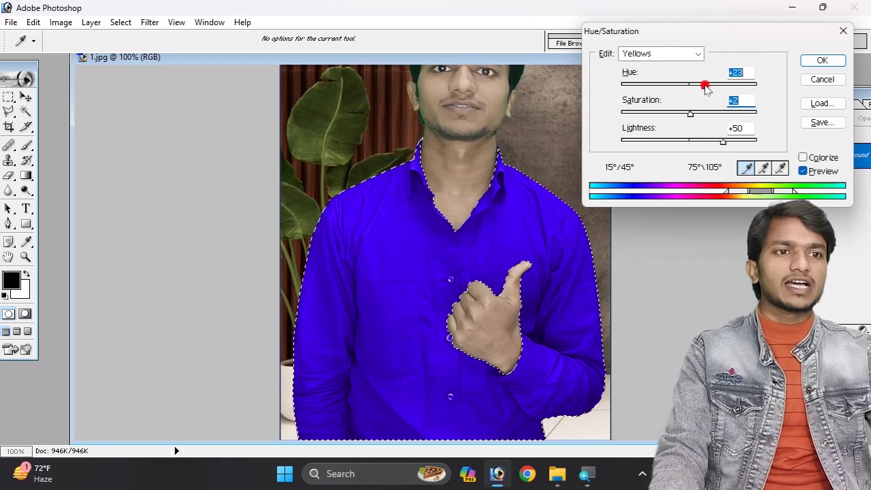
click(770, 85)
click(802, 159)
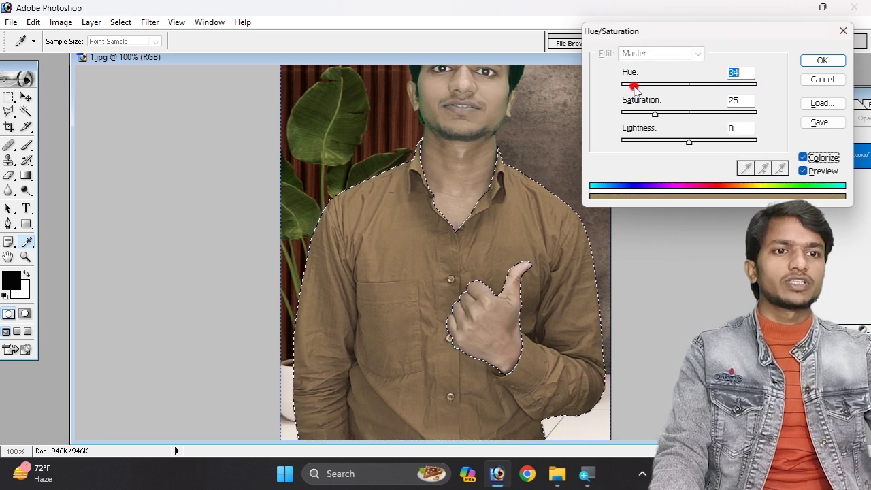
drag(634, 87, 732, 85)
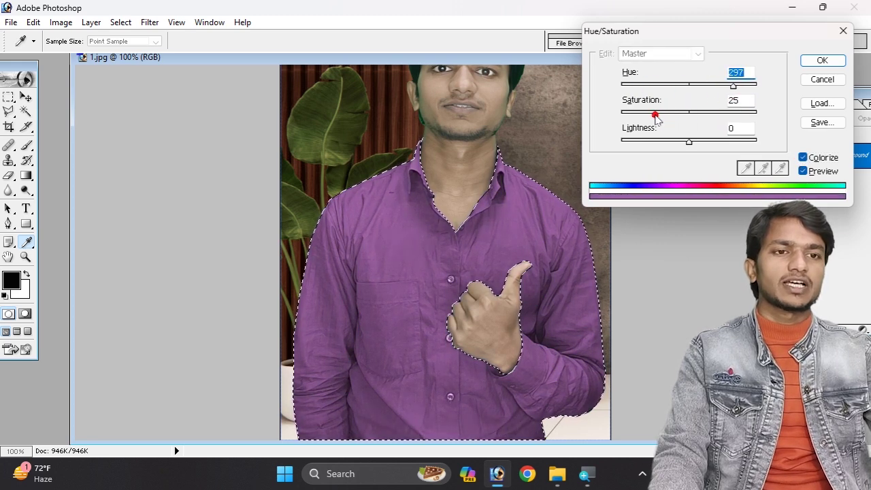
mouse_move(663, 117)
mouse_down()
mouse_move(743, 114)
mouse_move(714, 84)
mouse_move(680, 84)
mouse_move(760, 90)
mouse_move(641, 85)
mouse_up()
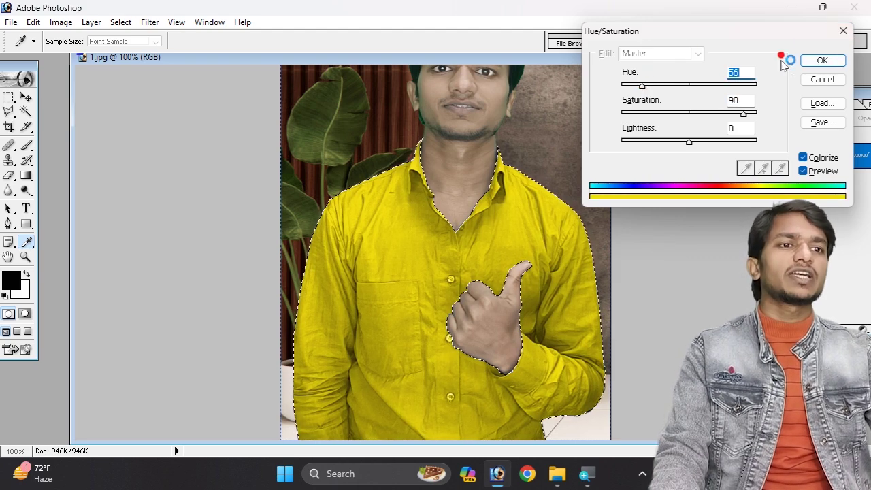
click(822, 80)
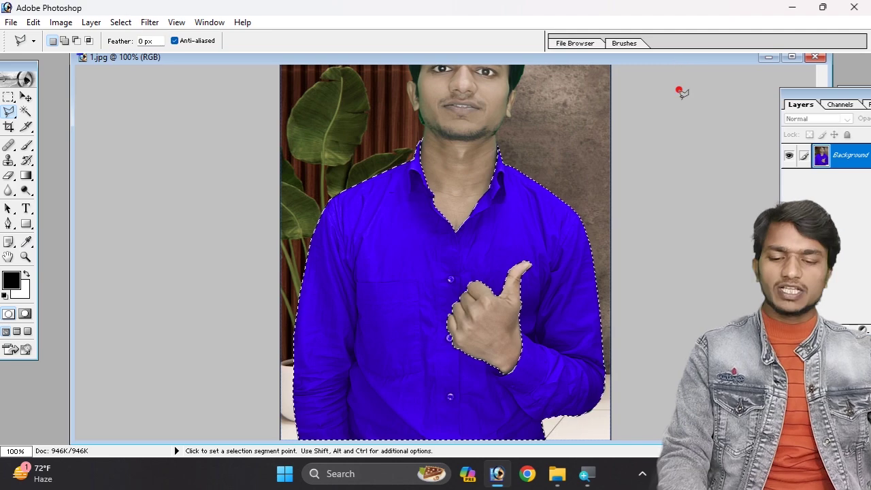
Target the Magentas range, move it to 159°/189°, and shift the hue.
key(ctrl+u)
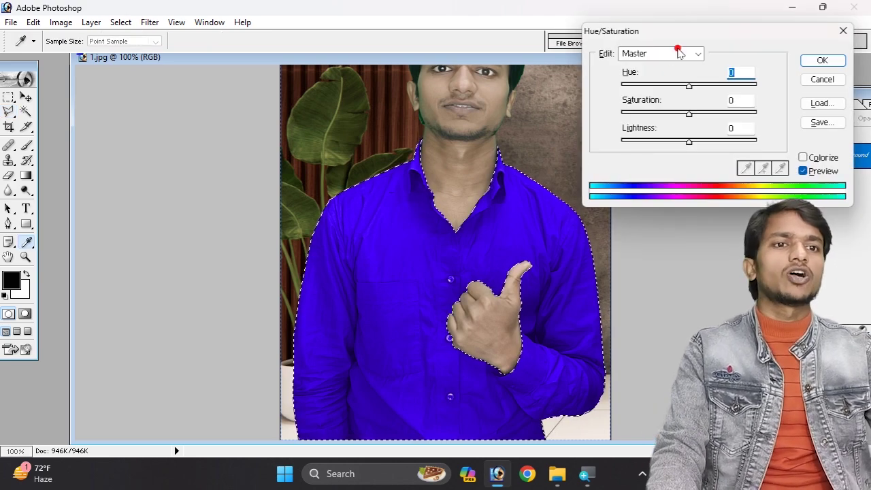
click(676, 53)
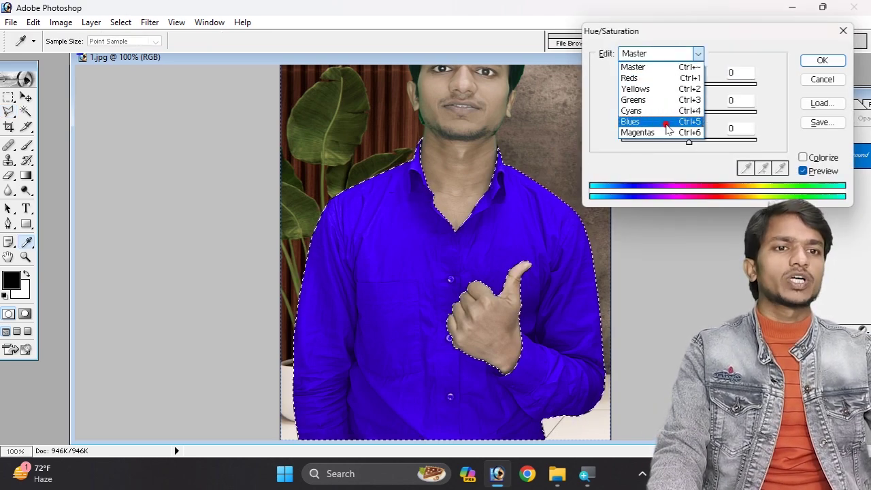
click(668, 133)
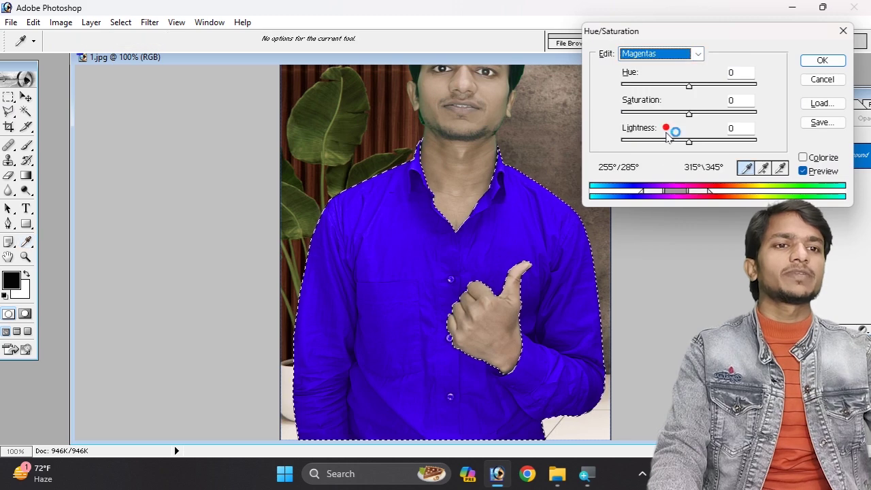
click(675, 194)
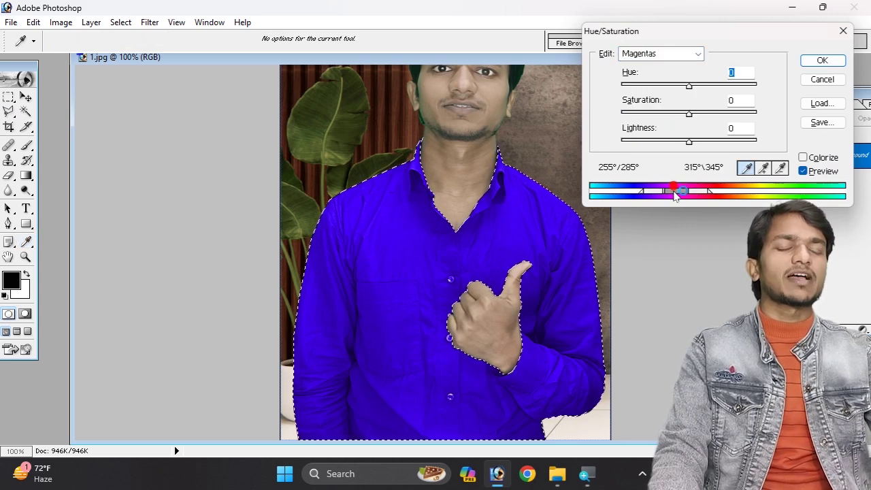
mouse_move(676, 195)
mouse_down()
mouse_move(606, 189)
mouse_move(829, 194)
mouse_move(758, 189)
mouse_up()
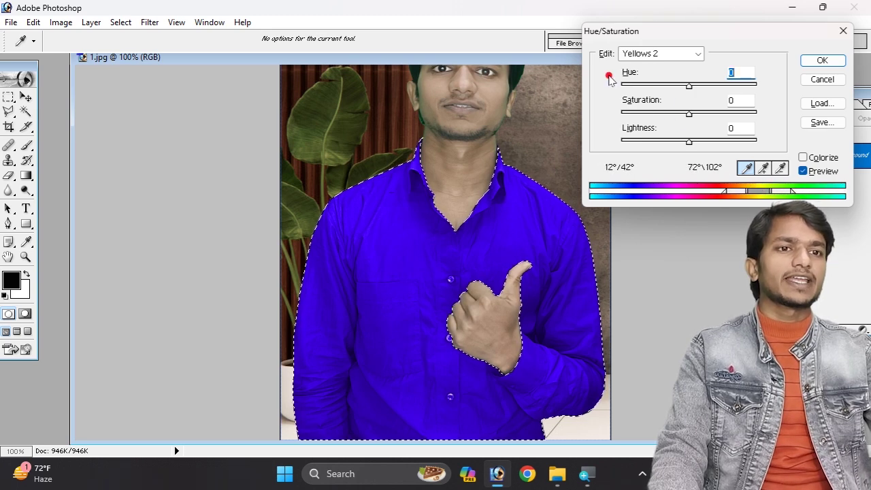
drag(688, 85, 731, 85)
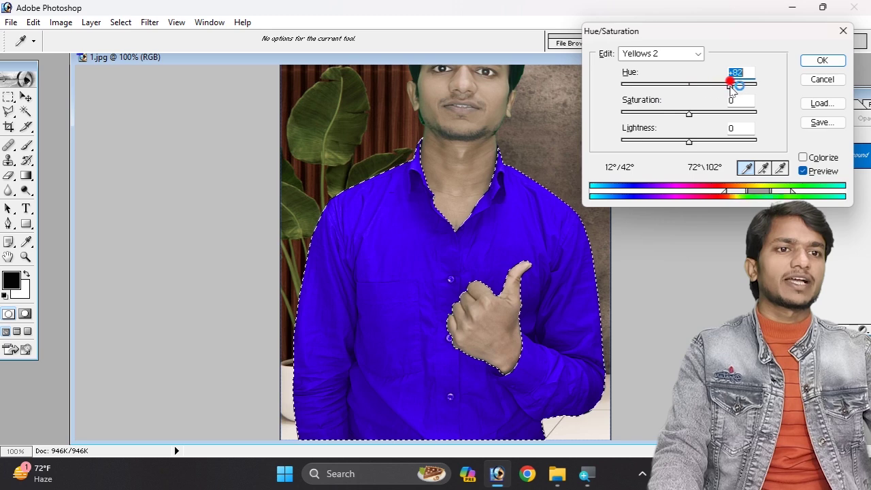
Turn on Colorize and experiment with golden-yellow saturation and lightness on the shirt.
click(802, 157)
mouse_move(656, 113)
mouse_down()
mouse_move(734, 123)
mouse_move(747, 115)
mouse_up()
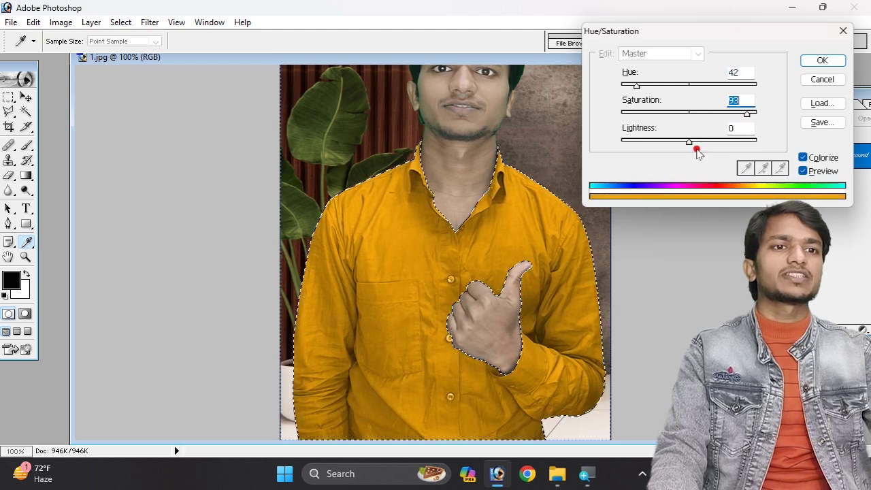
mouse_move(689, 141)
mouse_down()
mouse_move(714, 141)
mouse_move(598, 146)
mouse_up()
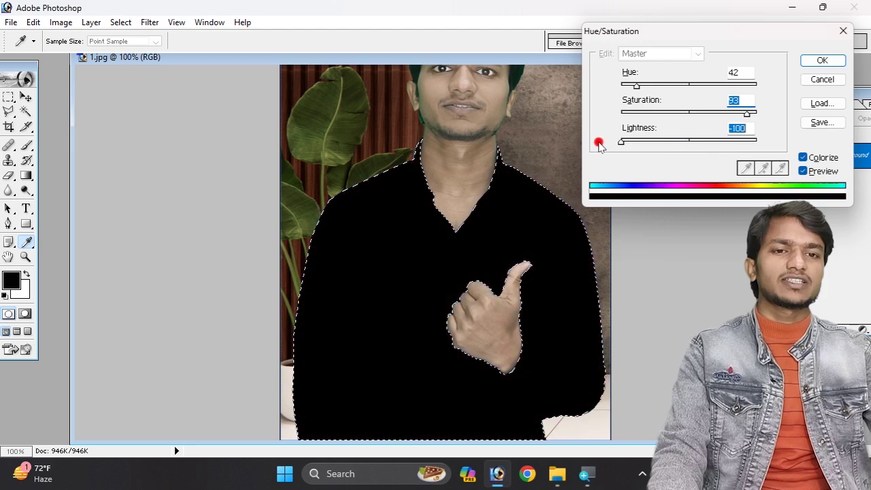
mouse_move(599, 147)
mouse_down()
mouse_move(774, 148)
mouse_move(715, 142)
mouse_up()
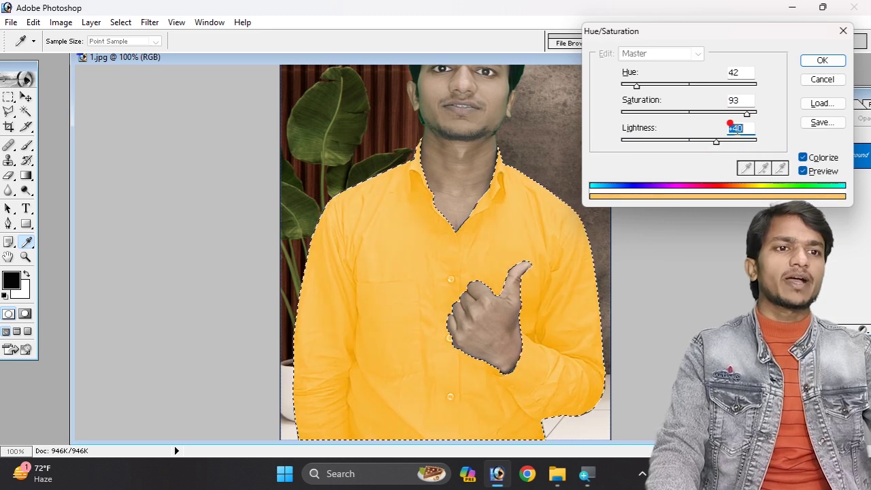
mouse_move(718, 113)
mouse_down()
mouse_move(638, 117)
mouse_move(702, 117)
mouse_up()
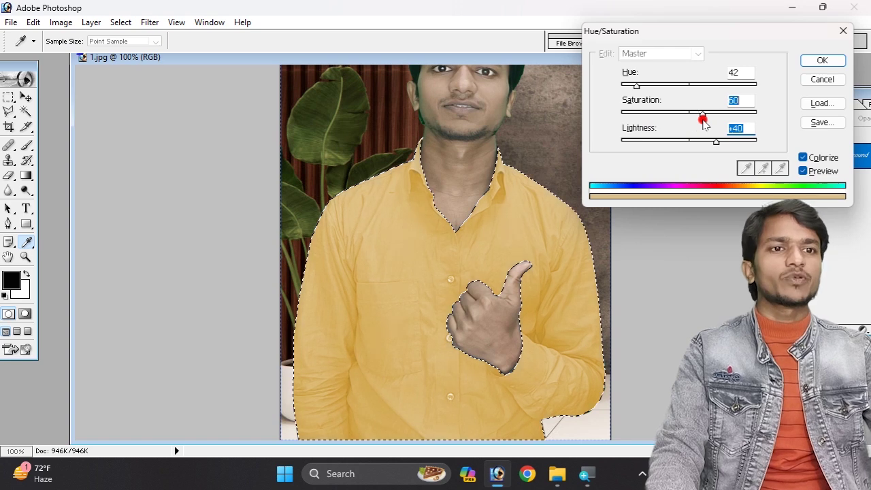
Sweep the colour through magenta to blue: Hue 216, Saturation 57, Lightness 0.
drag(639, 84, 736, 91)
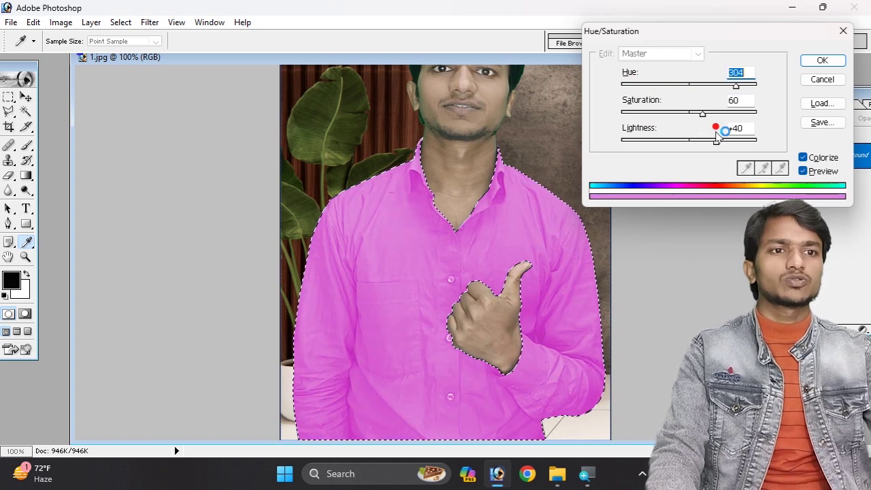
drag(719, 148, 692, 149)
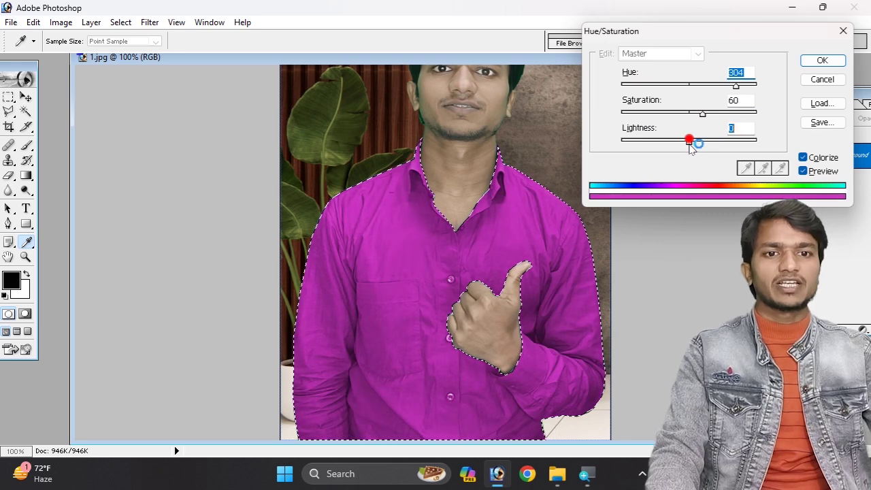
mouse_move(696, 111)
mouse_down()
mouse_move(703, 115)
mouse_move(647, 113)
mouse_move(685, 117)
mouse_up()
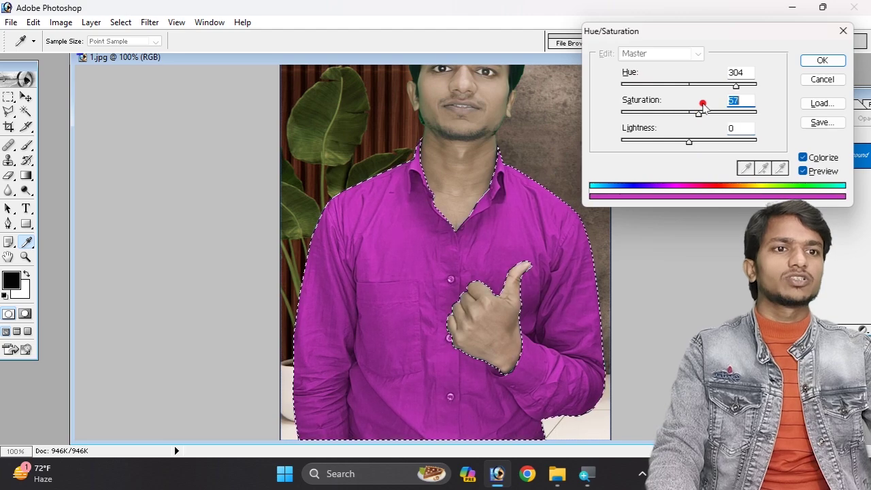
drag(732, 87, 703, 86)
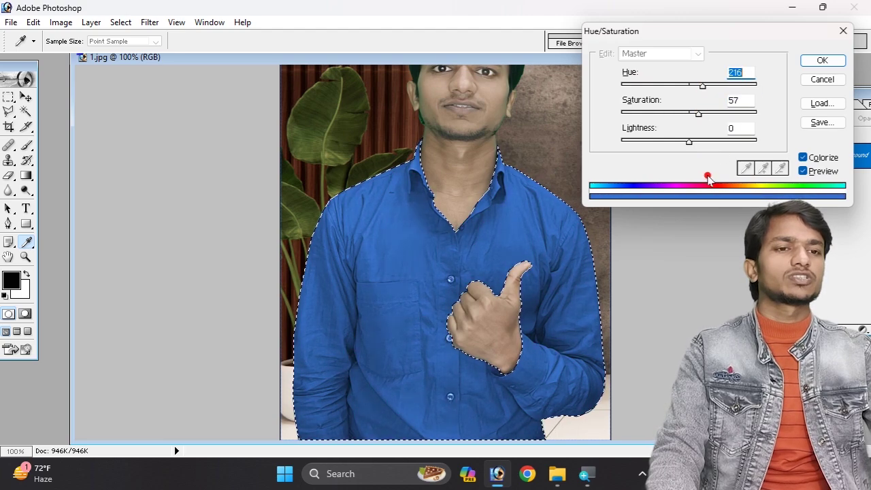
click(820, 104)
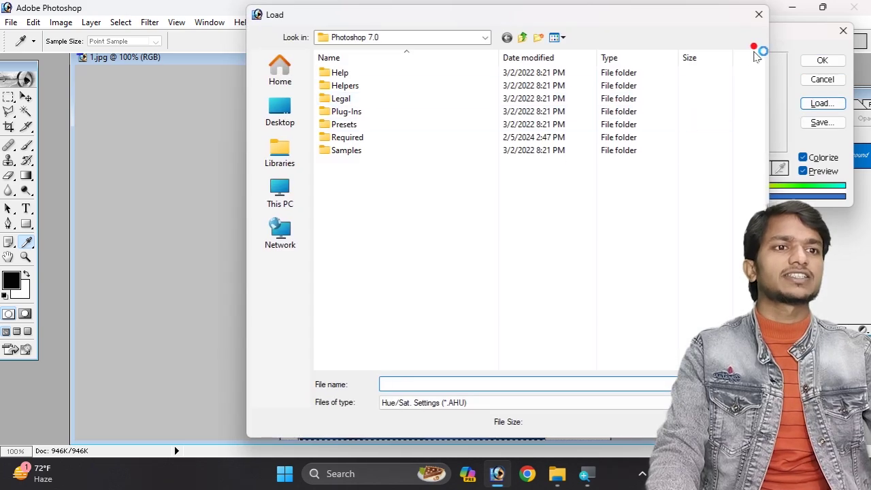
Close the settings browser, toggle Colorize off and on to compare, dismiss the news panel.
click(758, 14)
click(803, 158)
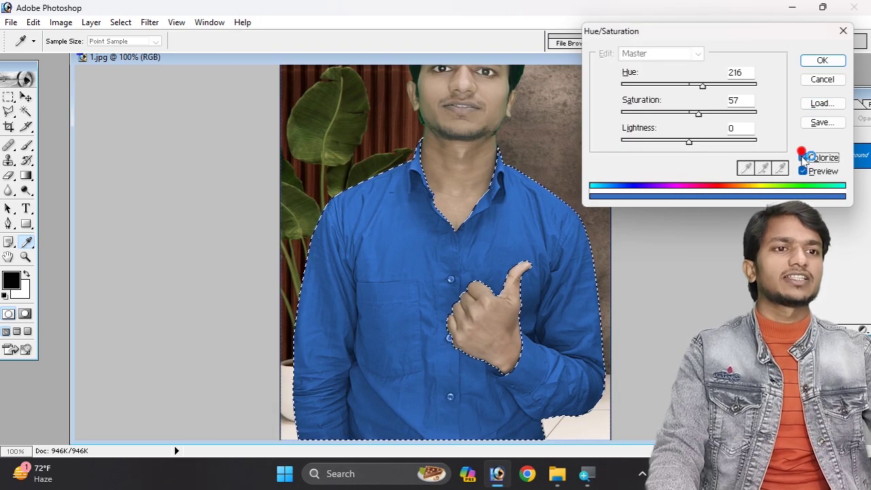
click(803, 158)
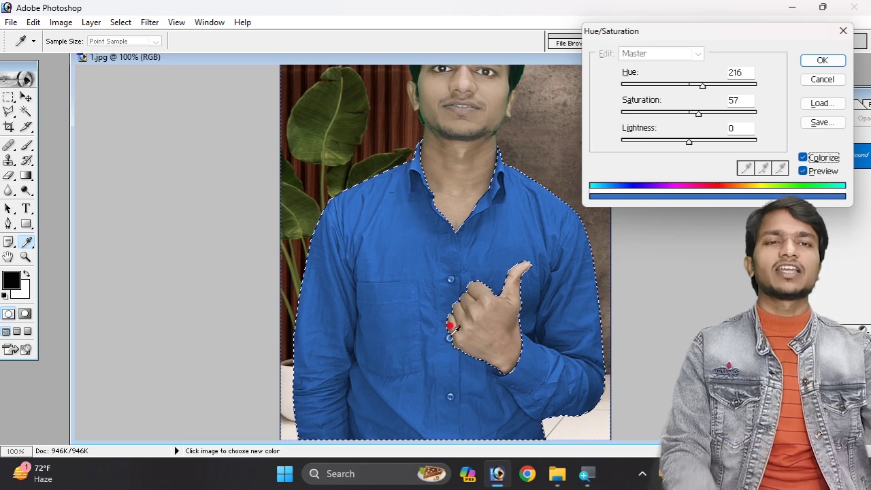
key(super+w)
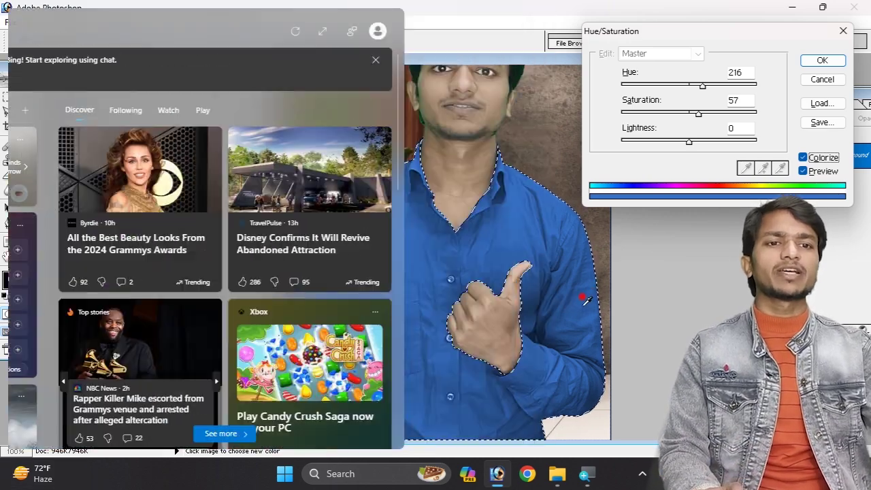
key(Escape)
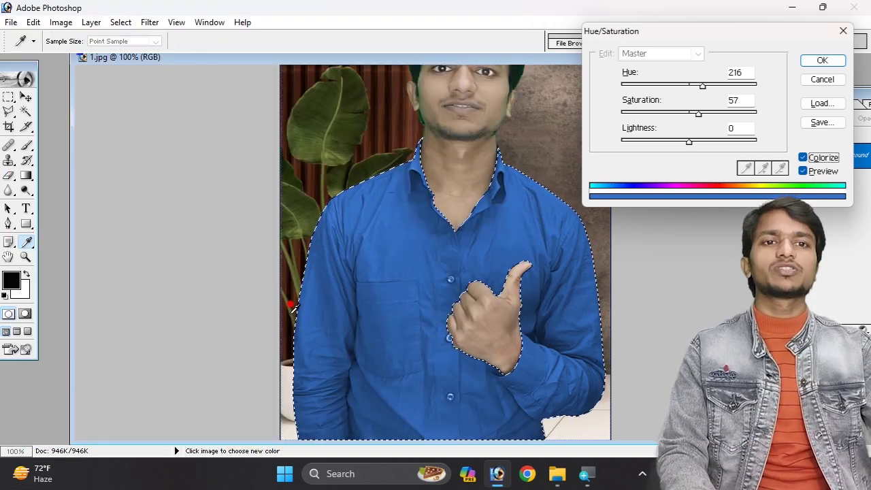
Set Hue to about 47 for olive-yellow, apply it, and deselect the shirt.
click(728, 100)
drag(704, 86, 635, 85)
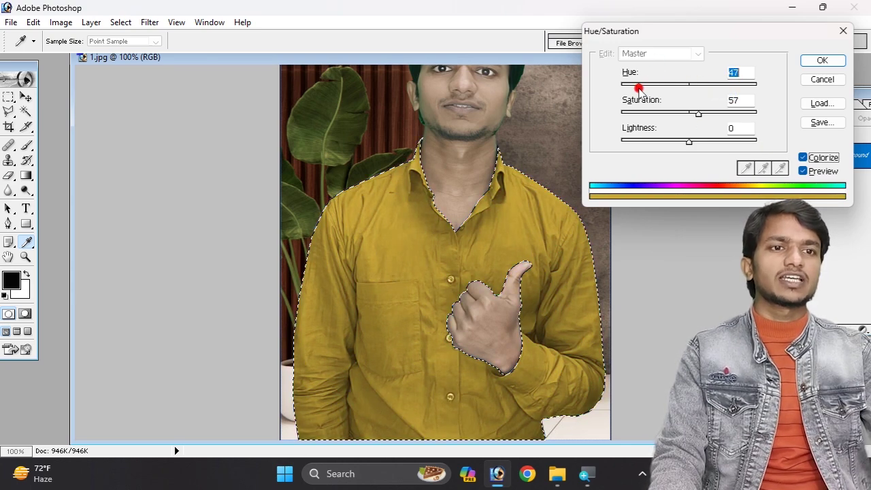
click(821, 59)
key(ctrl+d)
click(10, 21)
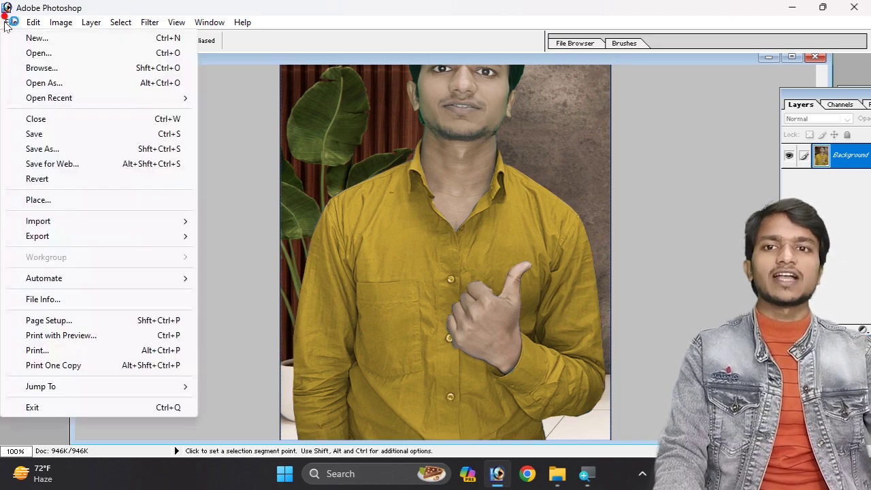
Save the photo to the Desktop as 1das.jpg at maximum JPEG quality.
click(41, 149)
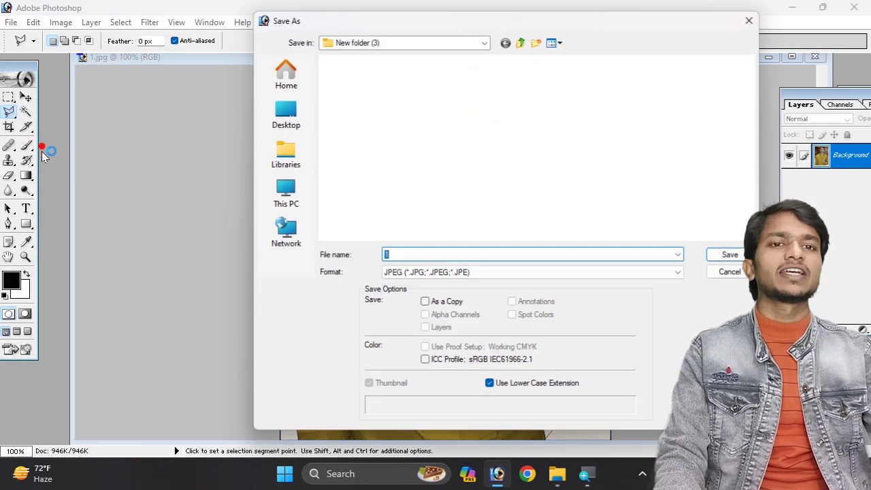
click(280, 110)
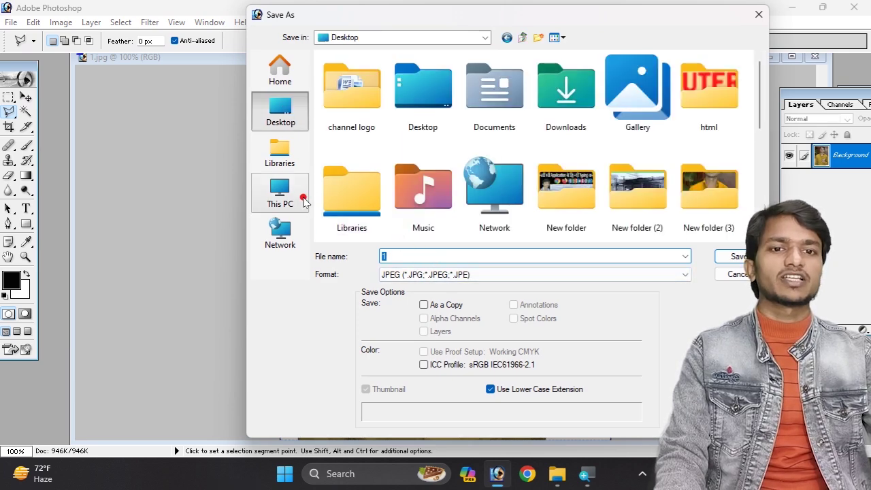
click(408, 253)
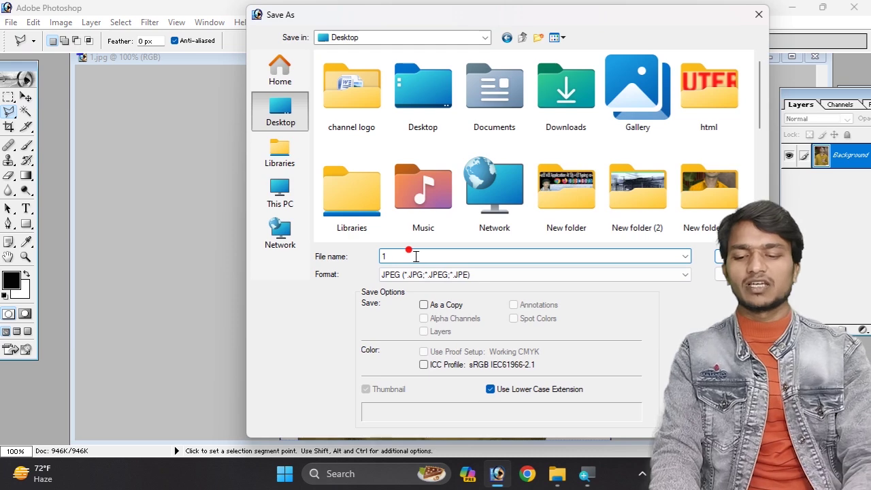
text(das)
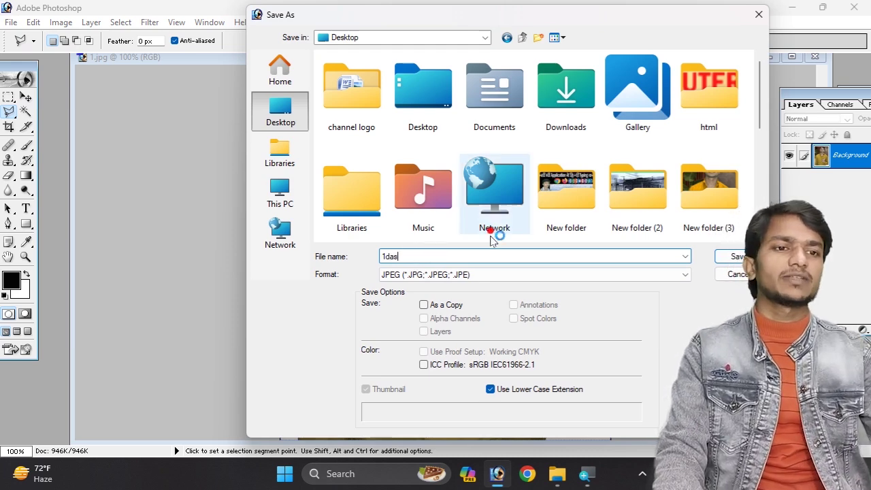
click(733, 256)
click(523, 144)
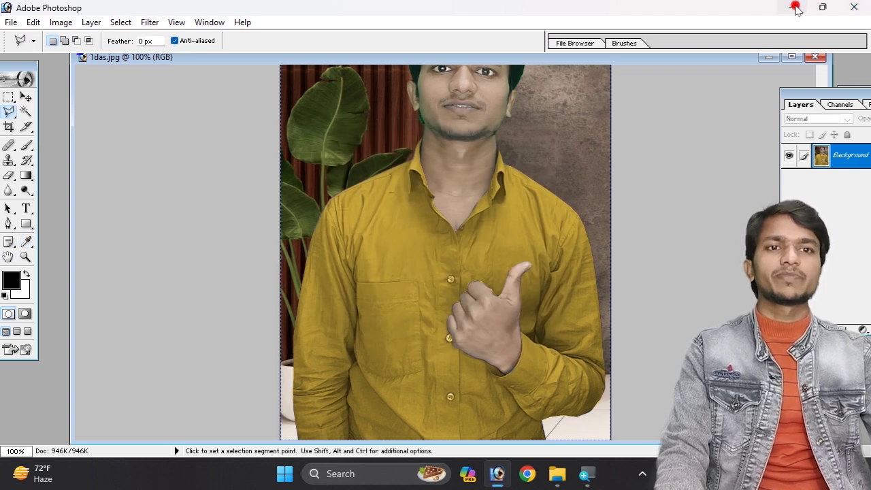
Minimize Photoshop and close the New folder (3) window.
click(795, 8)
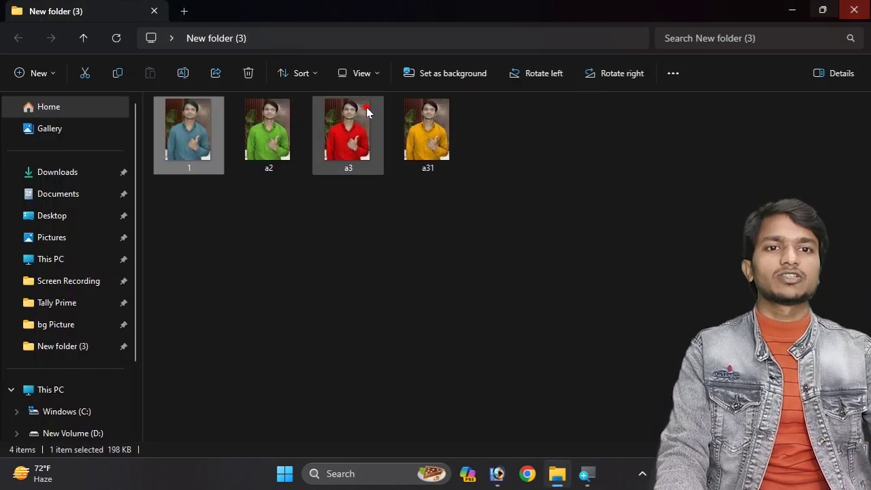
click(854, 10)
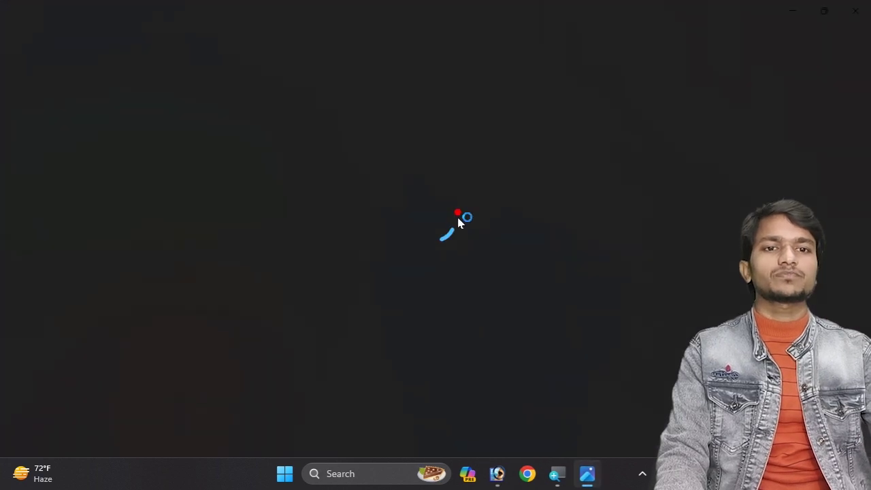
scroll(480, 228, up, 2)
View 1das.jpg in Photos, then advance to 00.jpg showing the original teal shirt.
scroll(480, 228, down, 3)
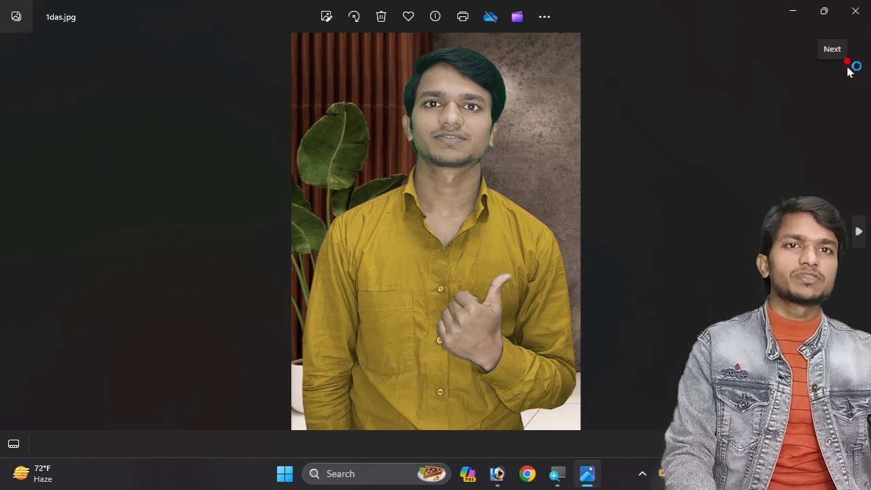
click(868, 42)
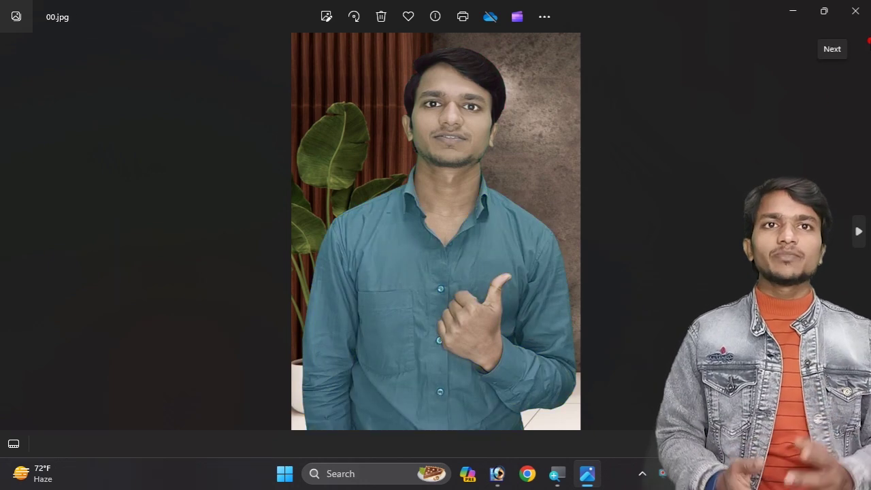